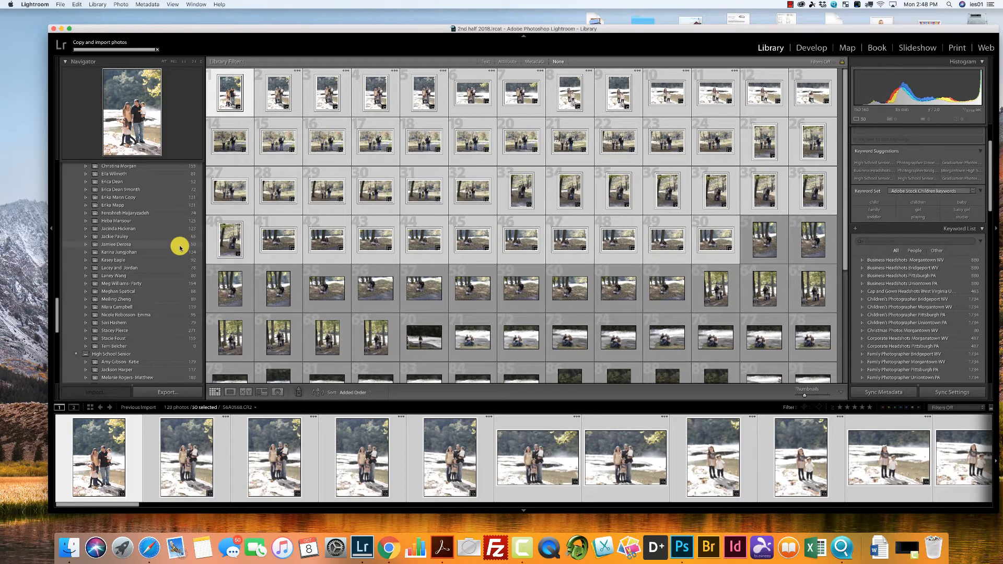
# - Open the client's collection below the highlighted import, deselect all its photos, and show the first photo in the Develop module
pyautogui.click(180, 246)
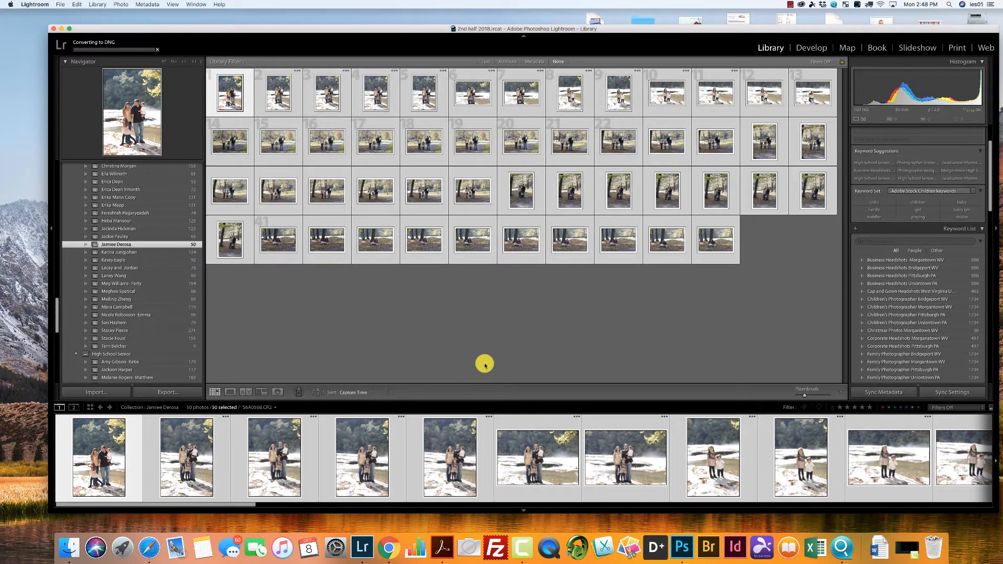
pyautogui.click(76, 4)
pyautogui.click(101, 79)
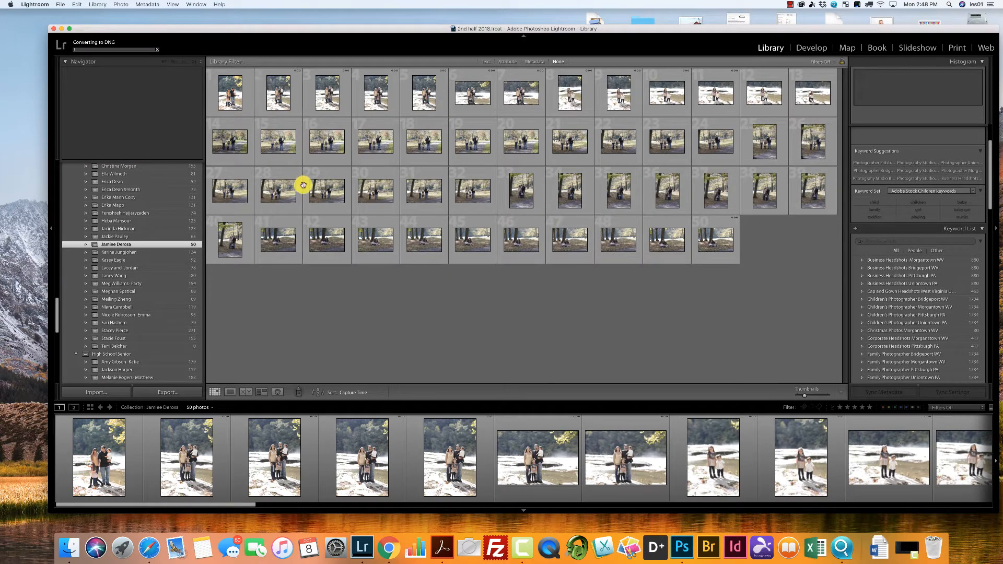
pyautogui.click(108, 463)
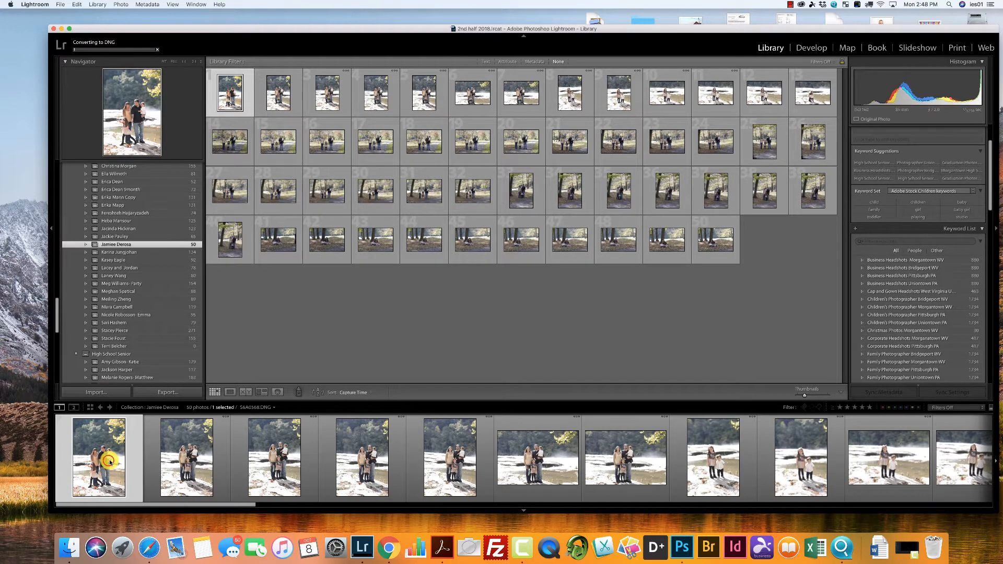
pyautogui.click(812, 49)
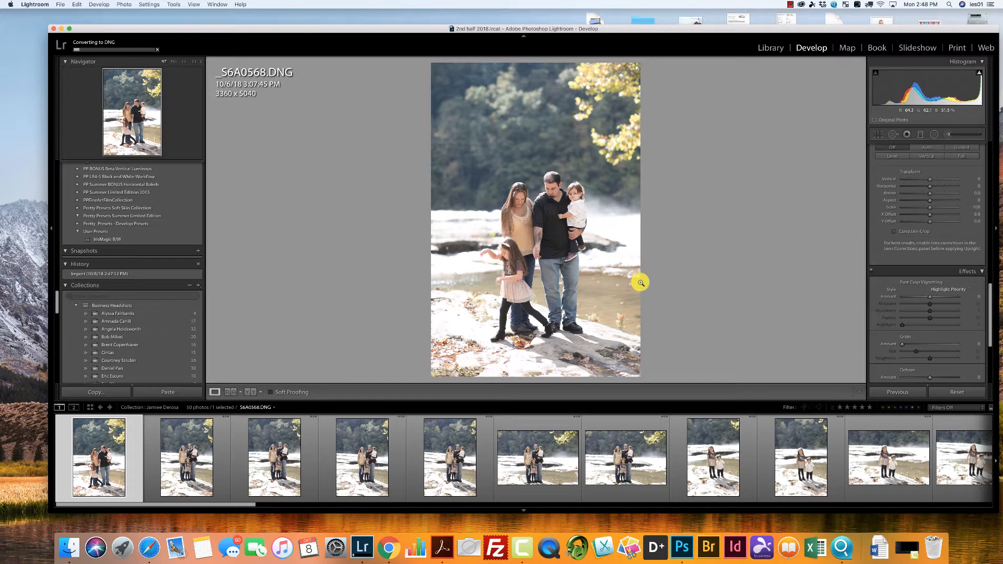
# - Mark the first two family photos by the river, _S6A0568 and _S6A0569, as rejected
pyautogui.press('x')
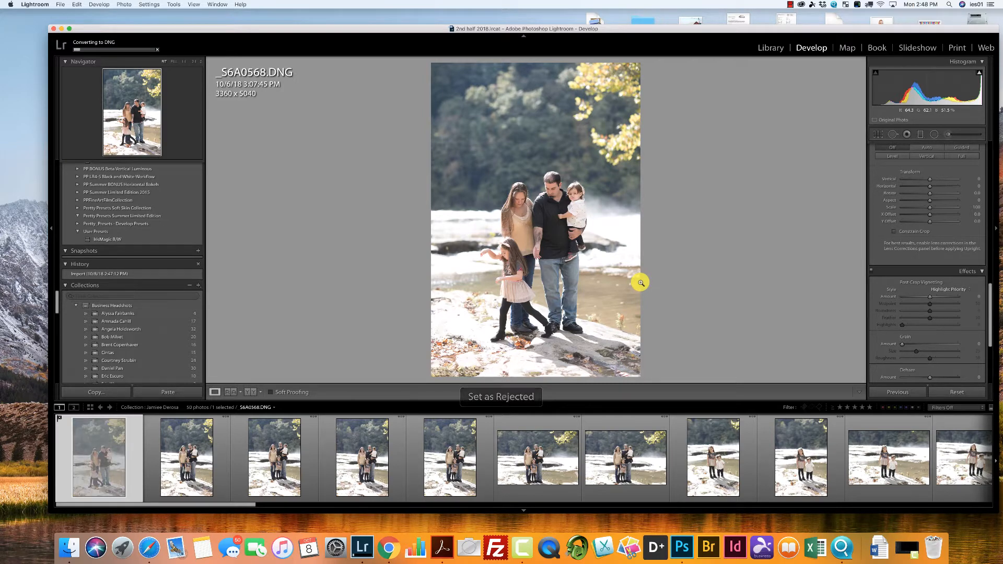
pyautogui.press('Right')
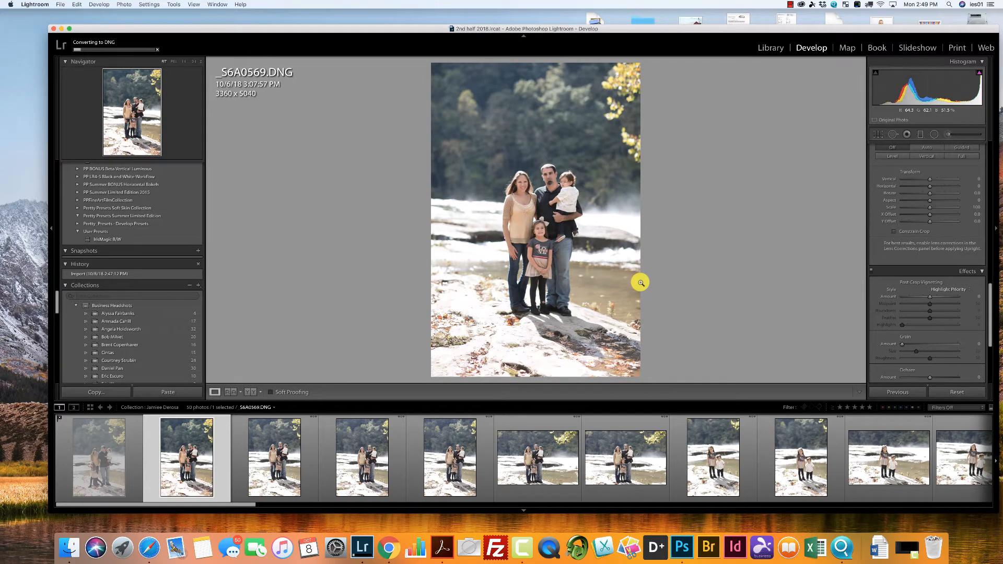
pyautogui.press('x')
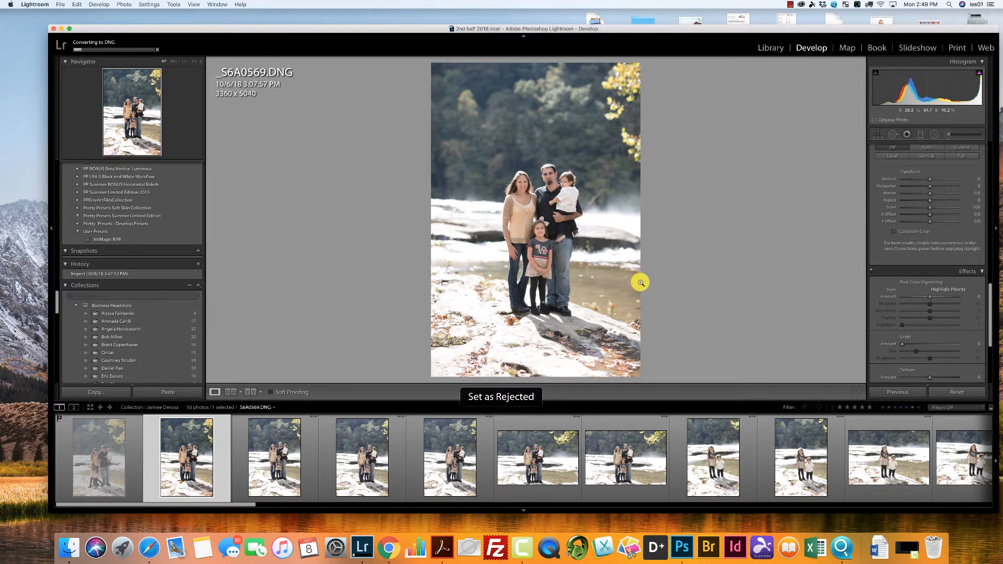
pyautogui.press('Right')
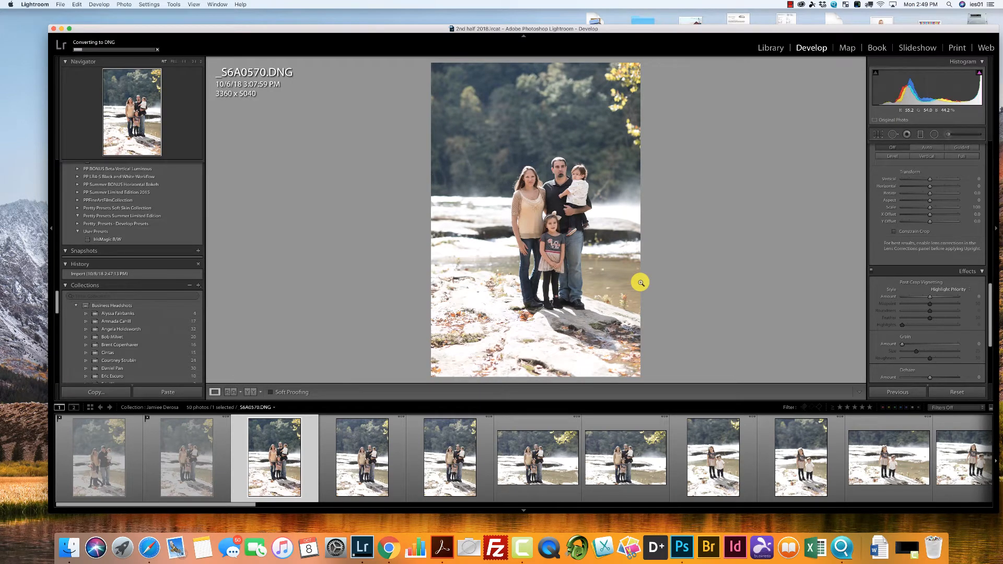
# - Flag the three vertical family photos _S6A0570, _S6A0571 and _S6A0572 as picks
pyautogui.press('p')
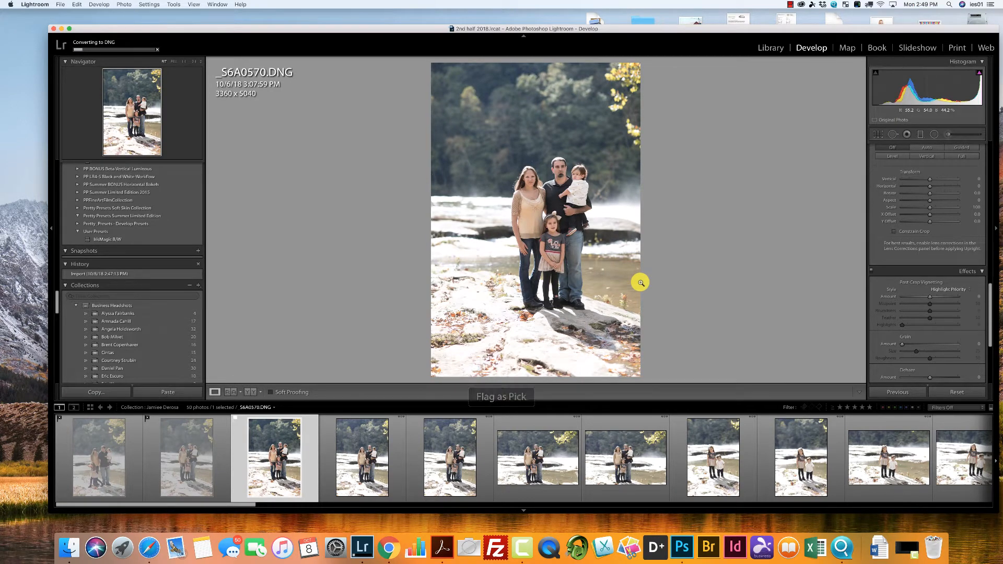
pyautogui.press('Right')
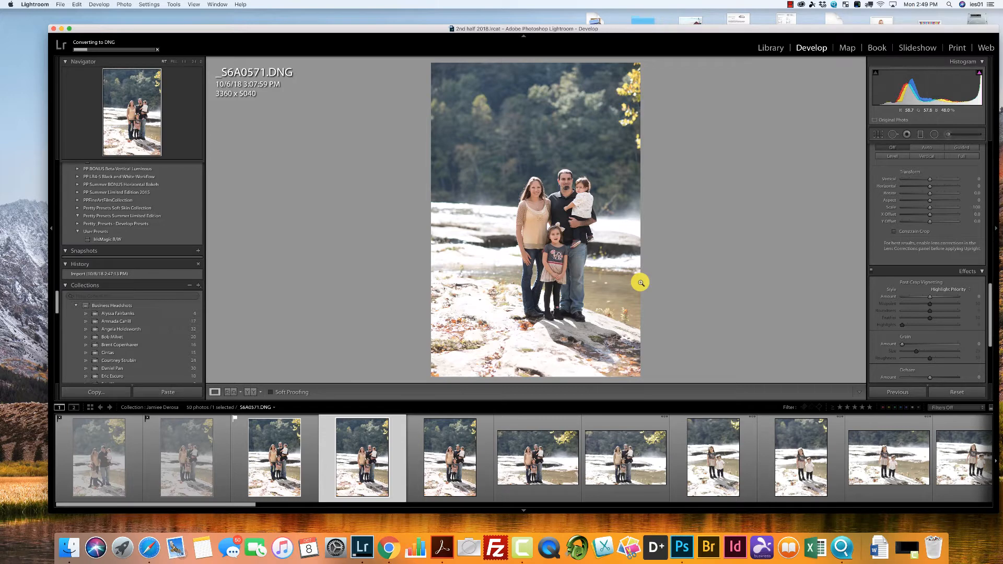
pyautogui.press('p')
pyautogui.press('Right')
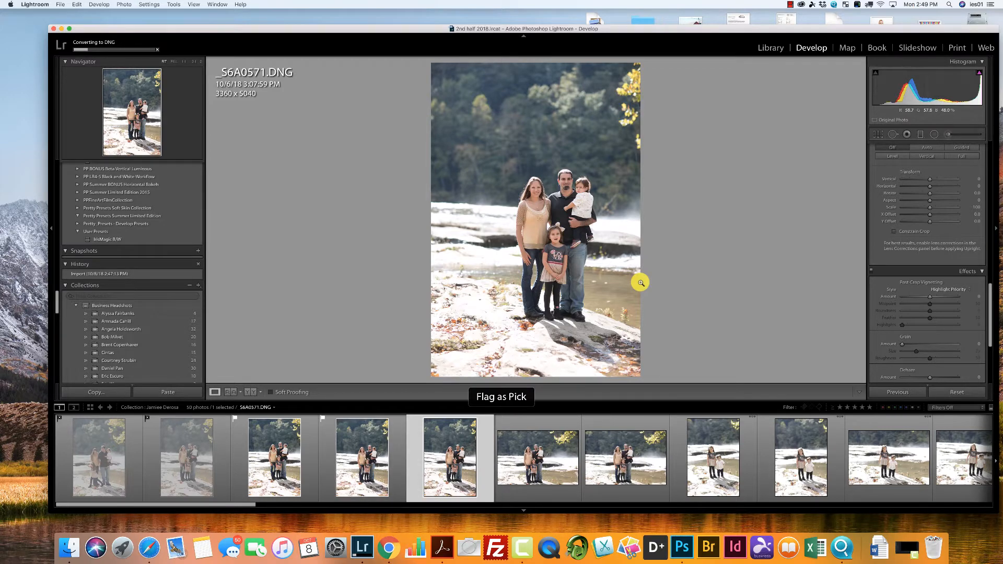
pyautogui.press('p')
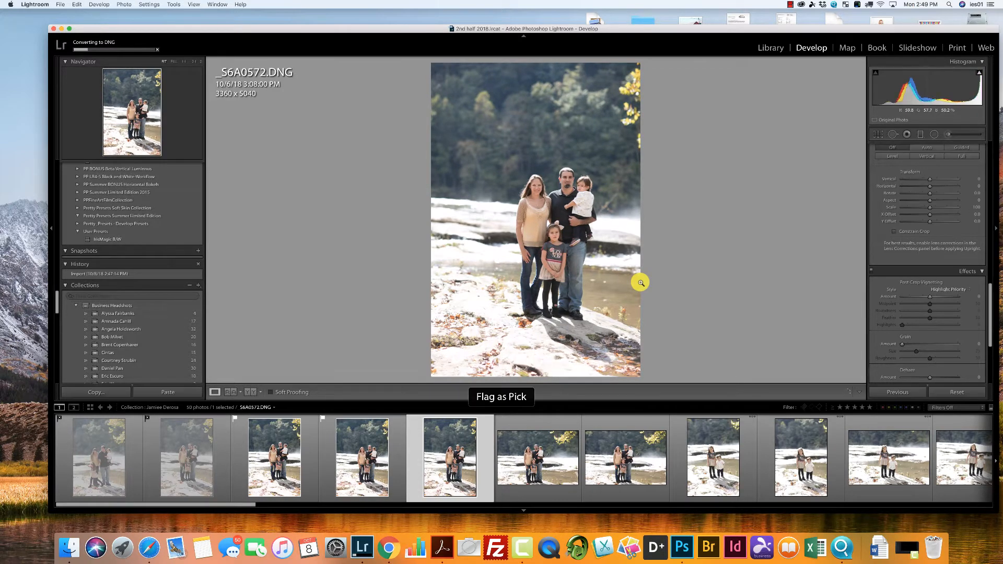
pyautogui.press('Right')
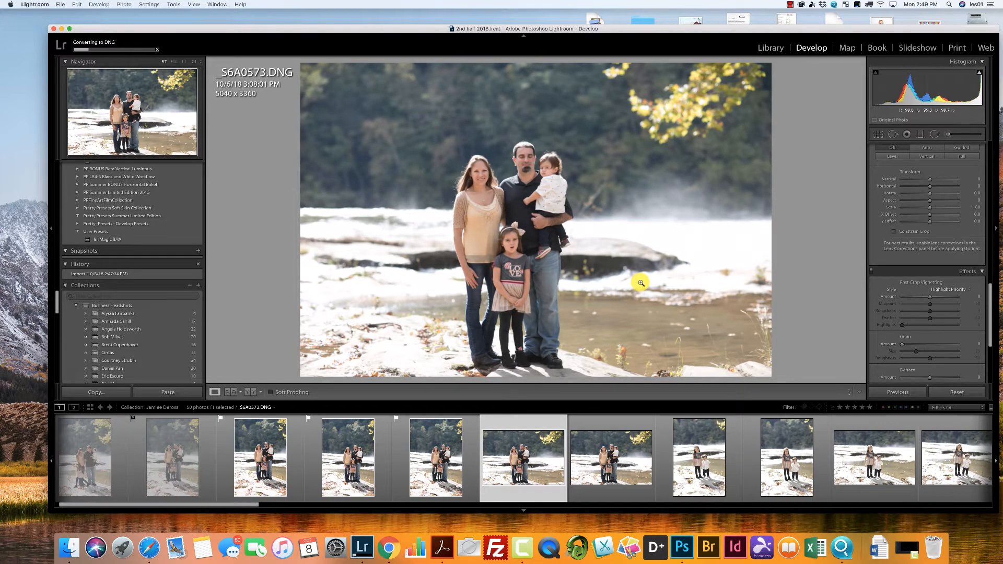
# - Reject the horizontal family photos _S6A0573 and _S6A0574, and flag the vertical children's photos _S6A0575 and _S6A0576 as picks
pyautogui.press('x')
pyautogui.press('x')
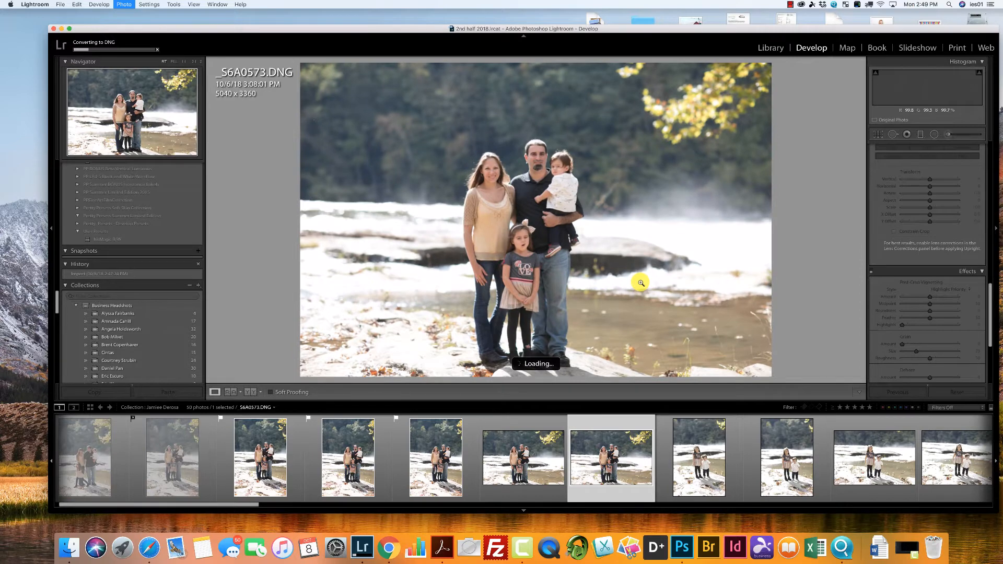
pyautogui.press('x')
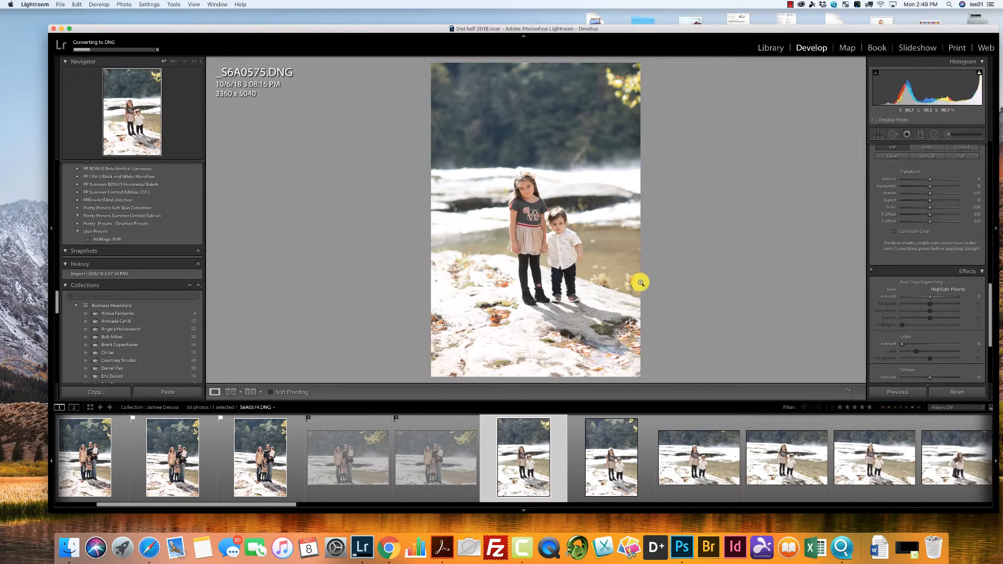
pyautogui.press('p')
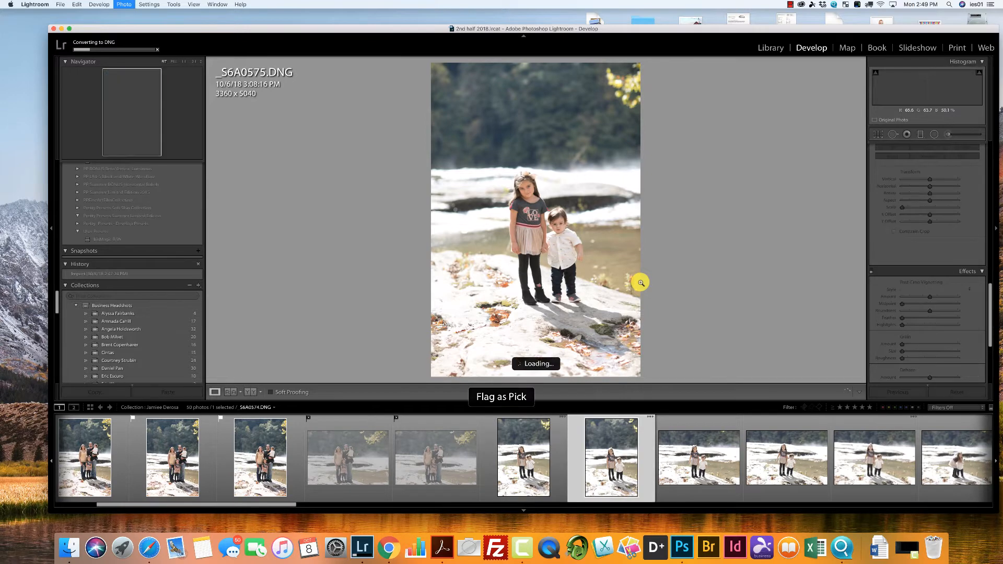
pyautogui.press('p')
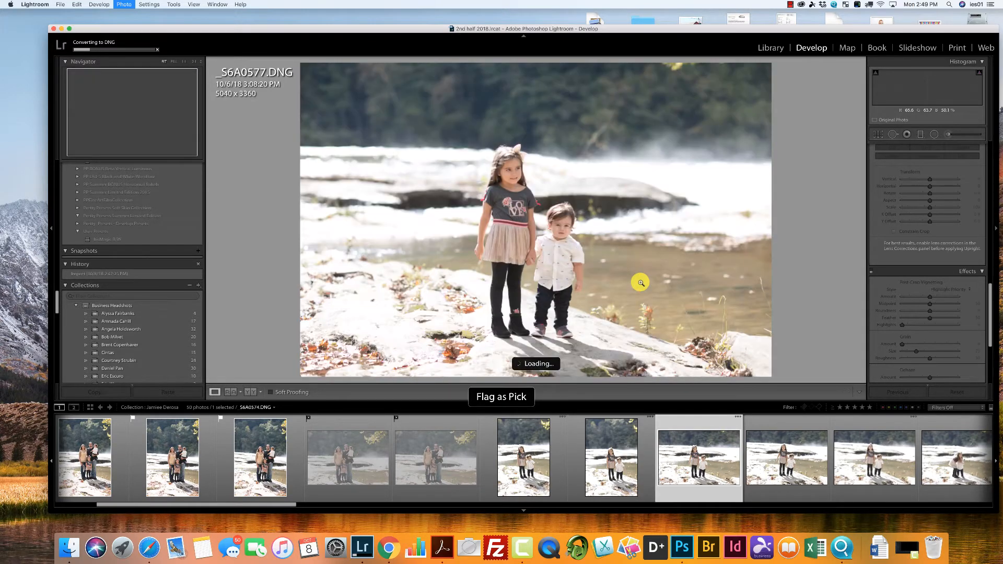
# - Flag the children's photo _S6A0578 as a pick and reject _S6A0577, _S6A0579, _S6A0580 and the first path photo _S6A0581
pyautogui.press('x')
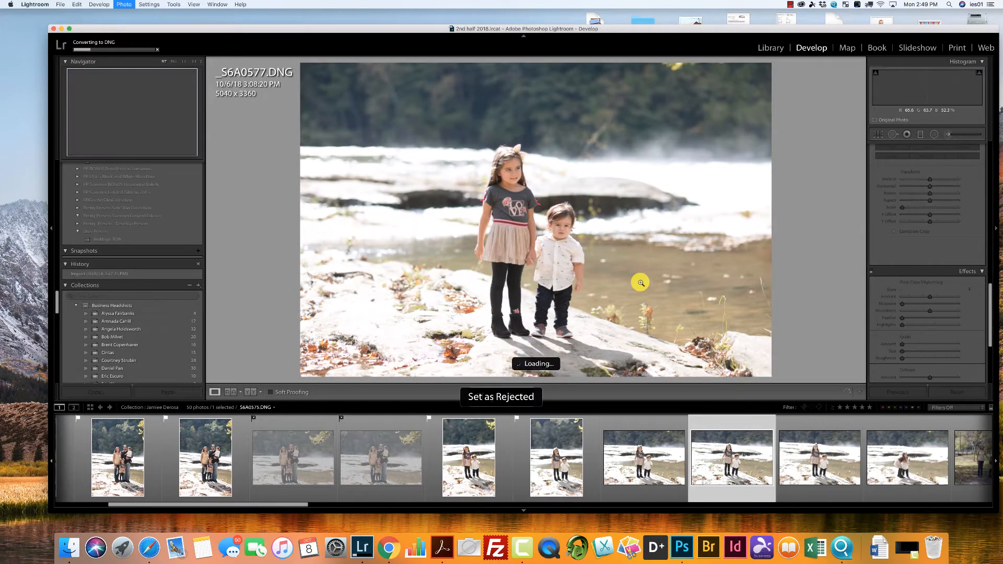
pyautogui.press('p')
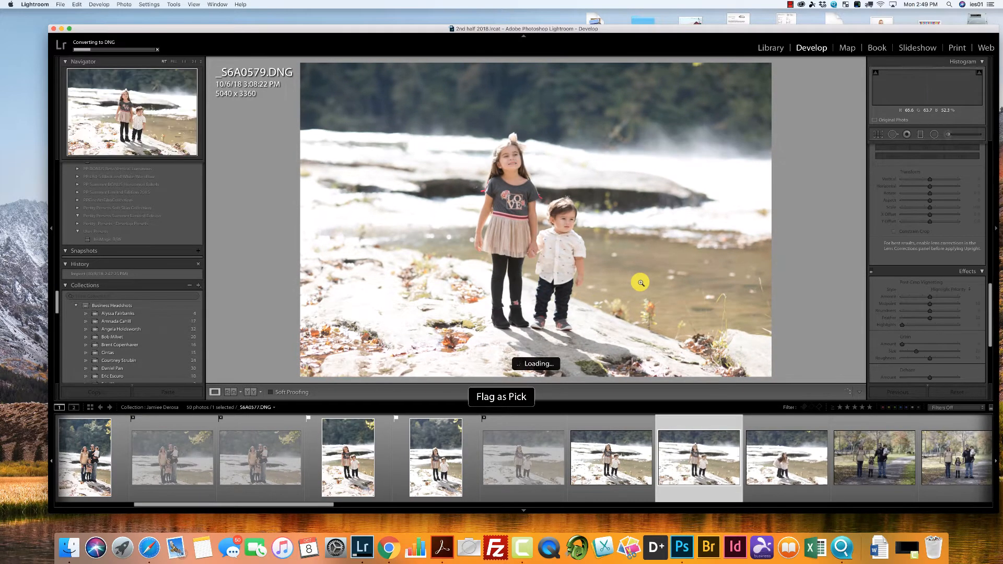
pyautogui.press('x')
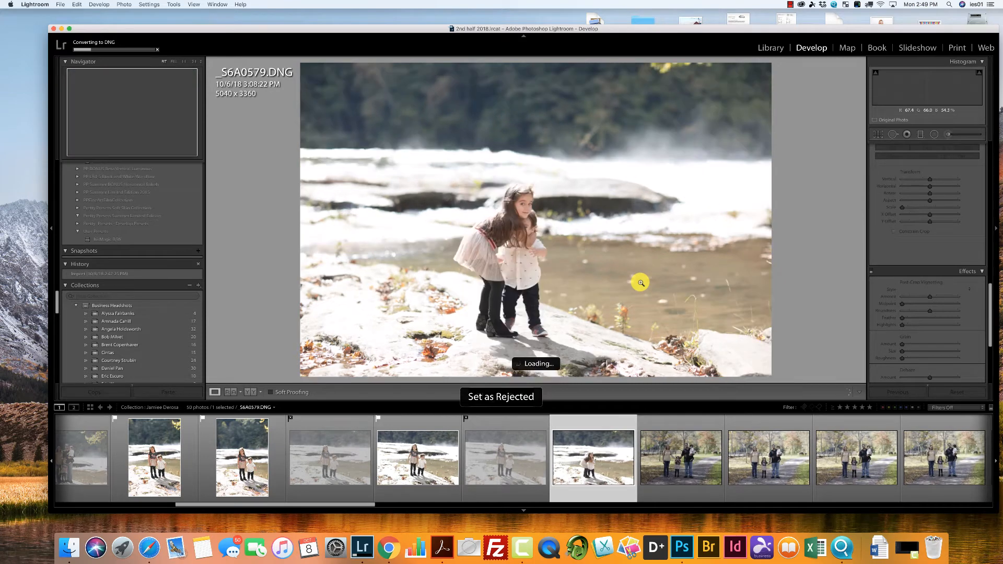
pyautogui.press('x')
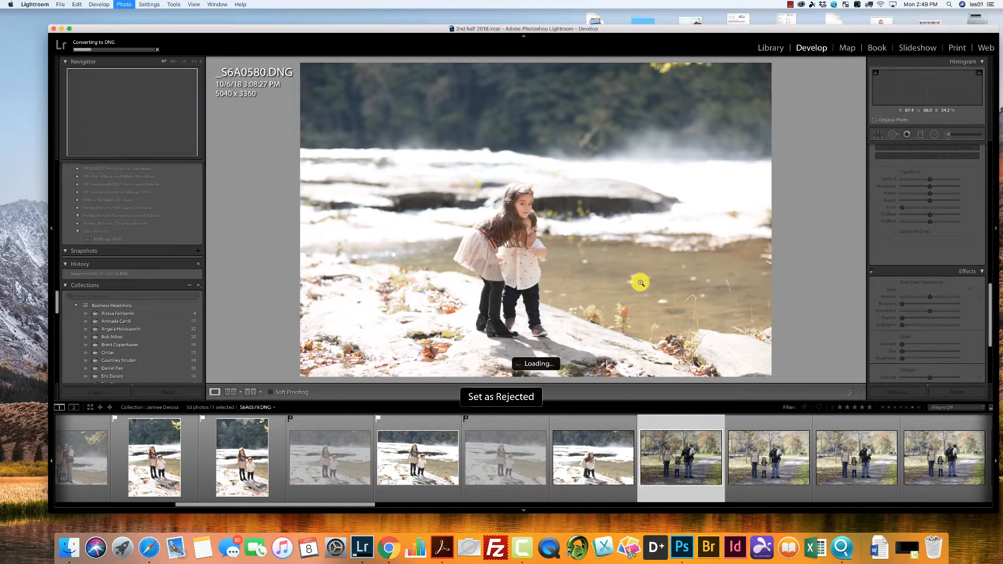
pyautogui.press('x')
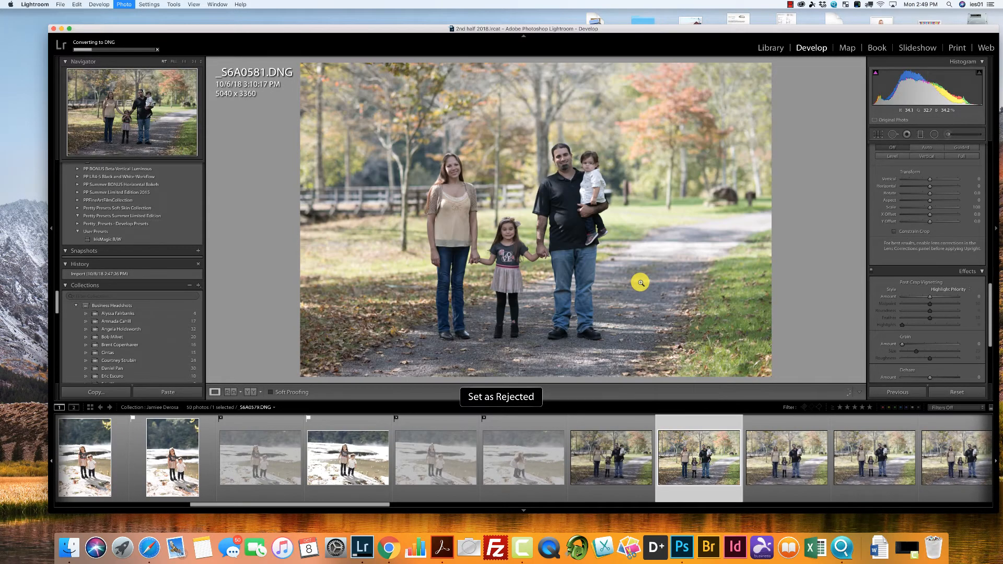
pyautogui.press('x')
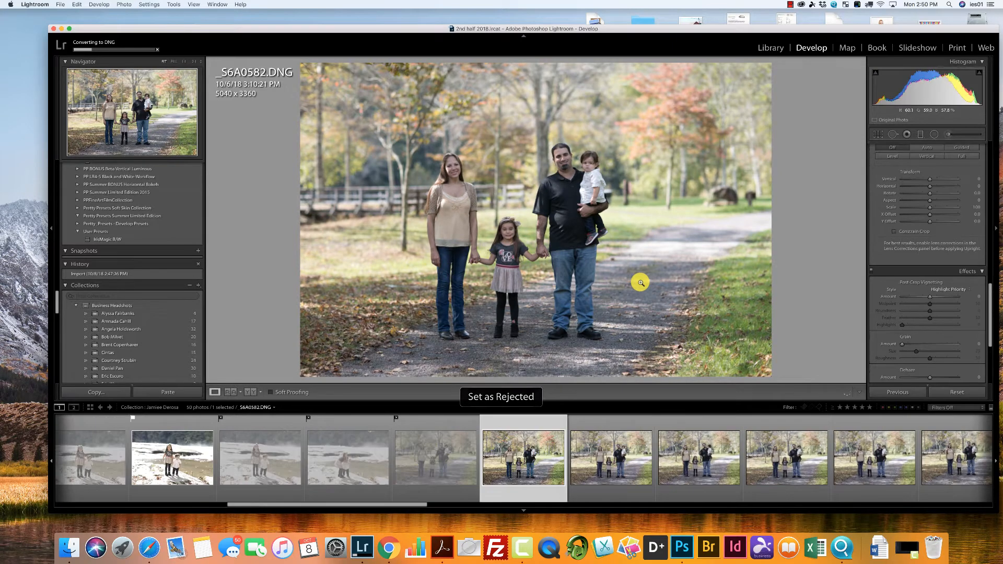
# - Flag the path photos _S6A0582, _S6A0584 and _S6A0585 as picks, and reject _S6A0583
pyautogui.press('p')
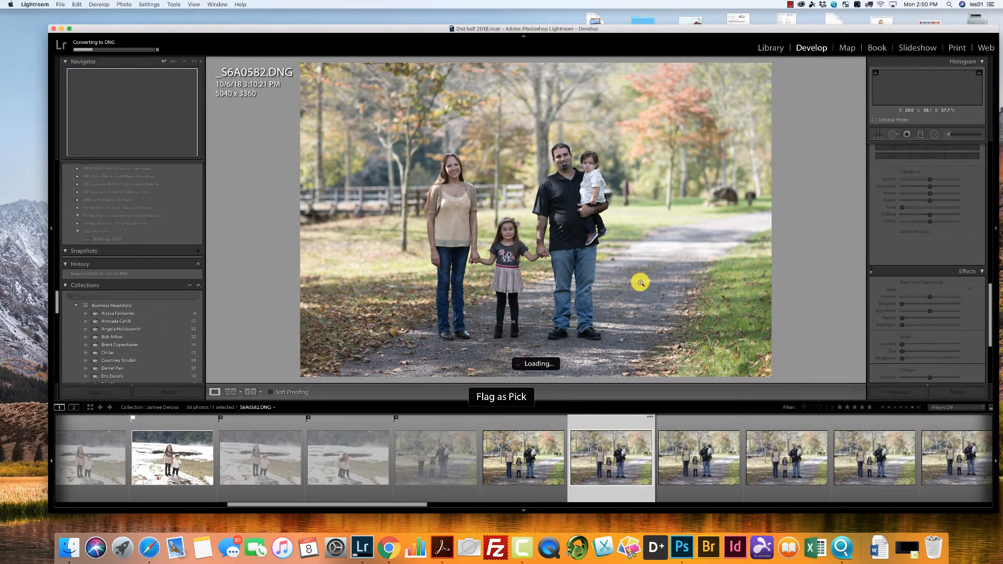
pyautogui.press('x')
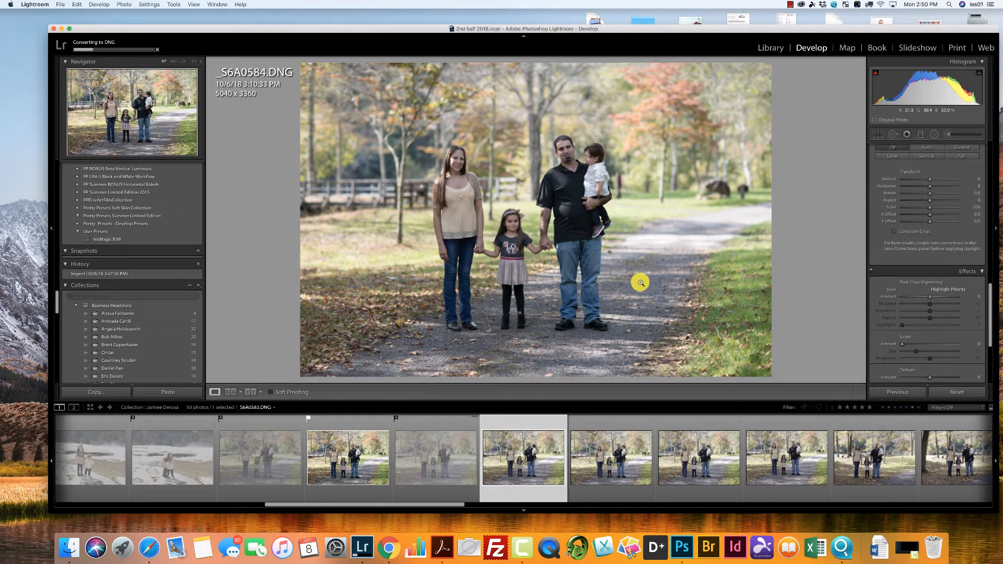
pyautogui.press('p')
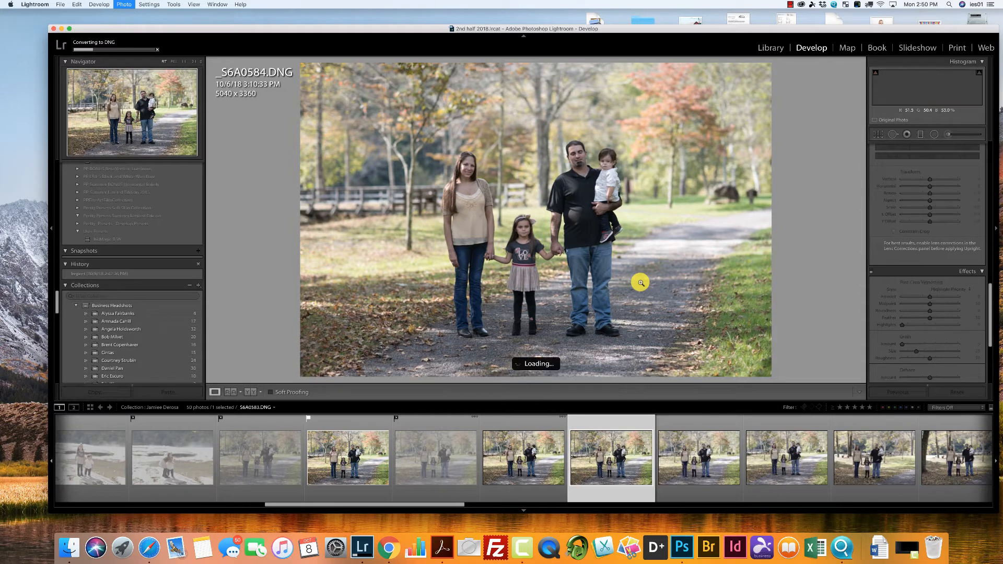
pyautogui.press('p')
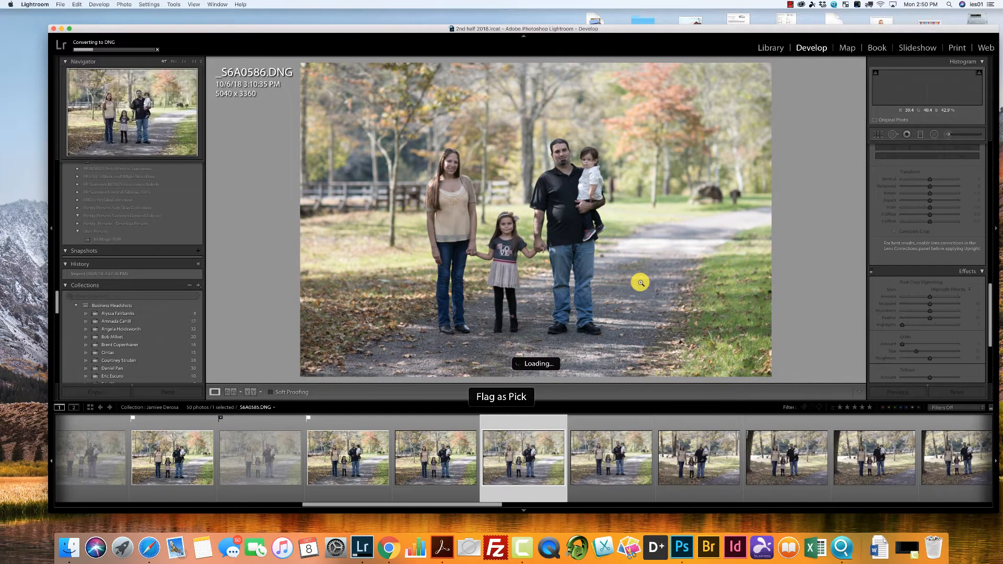
# - Reject the family photos _S6A0586, _S6A0588 and _S6A0589, and flag _S6A0587 as a pick
pyautogui.press('x')
pyautogui.press('x')
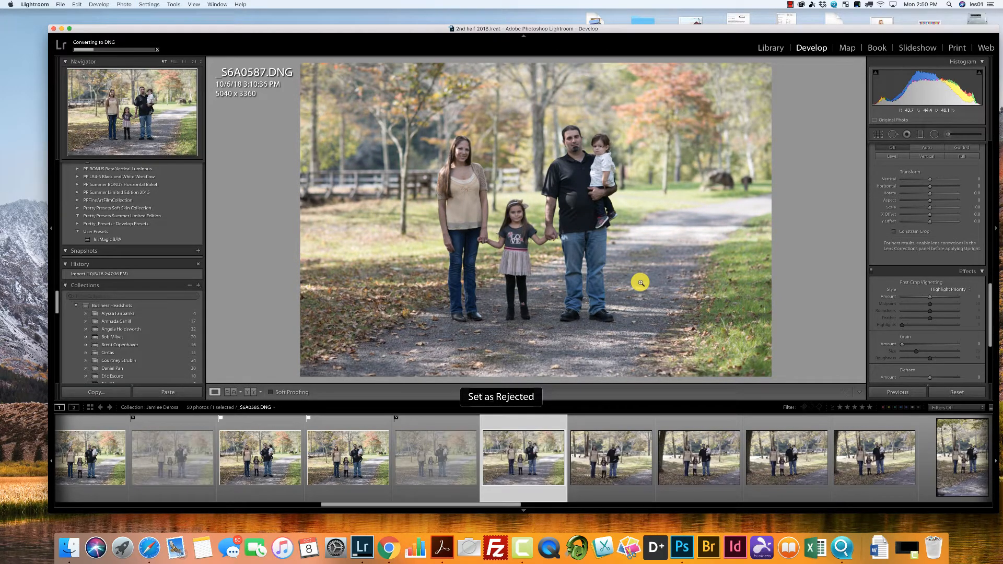
pyautogui.press('p')
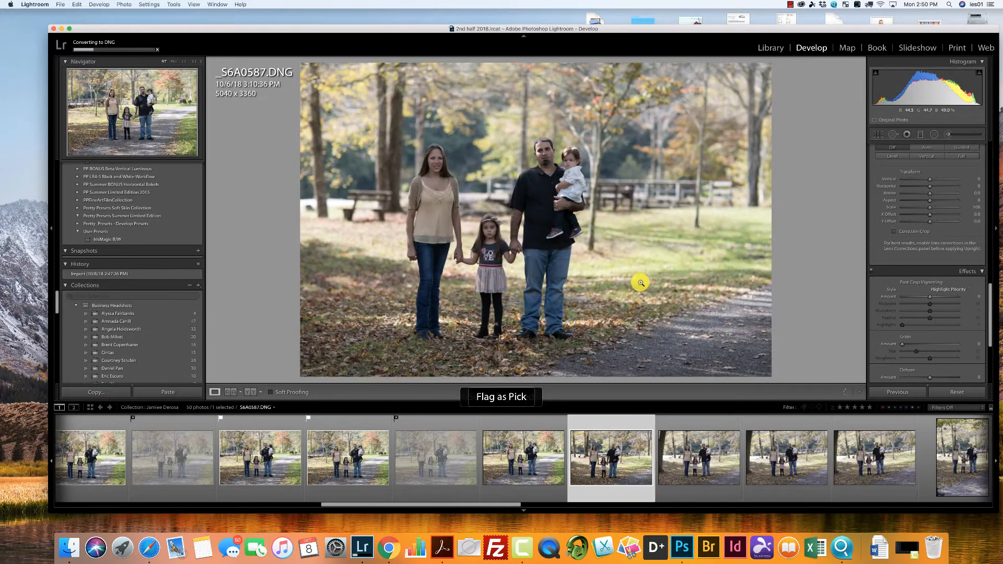
pyautogui.press('x')
pyautogui.press('x')
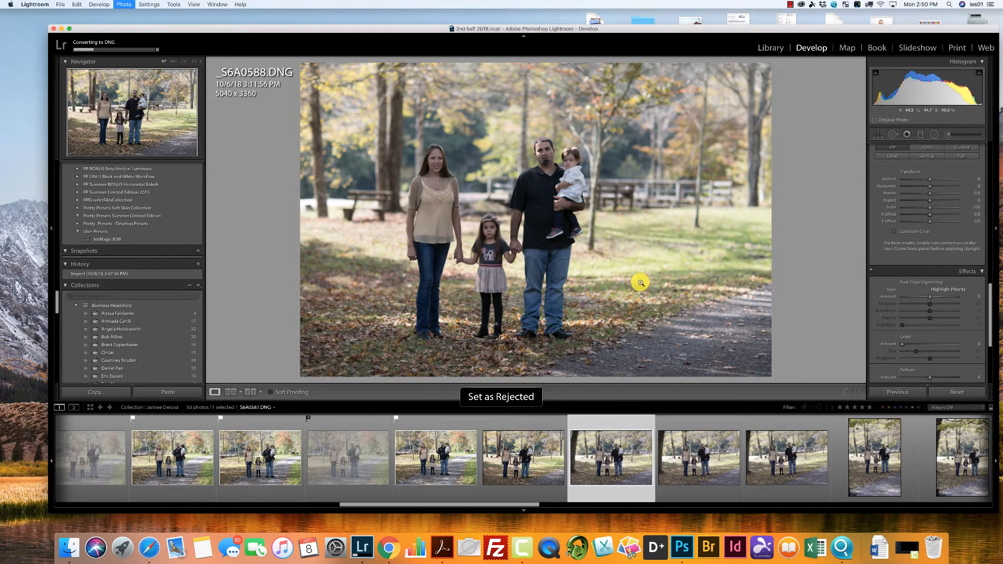
pyautogui.press('x')
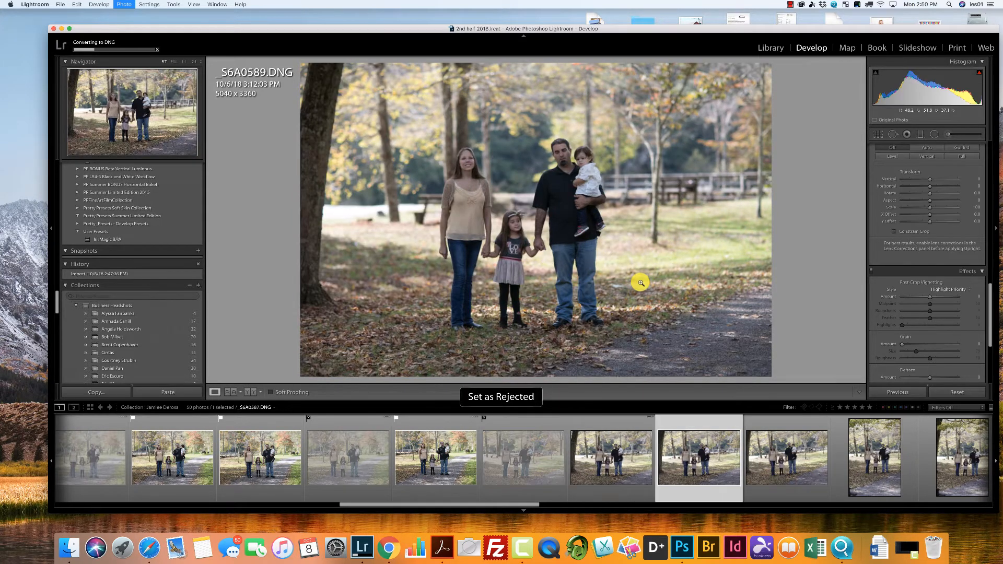
pyautogui.press('x')
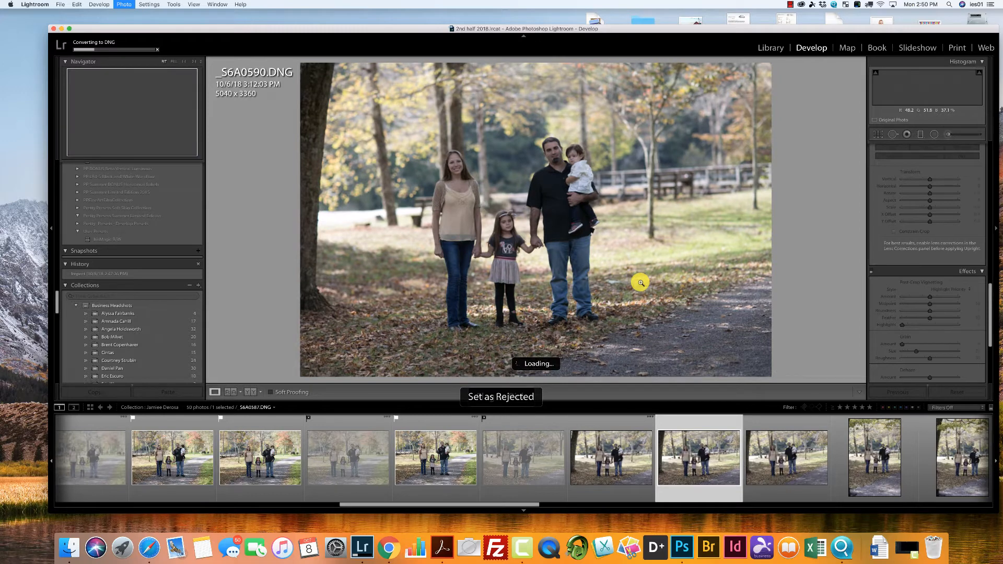
# - Flag the photos _S6A0590 and _S6A0593 under the trees as picks, and reject _S6A0591 and _S6A0592
pyautogui.press('p')
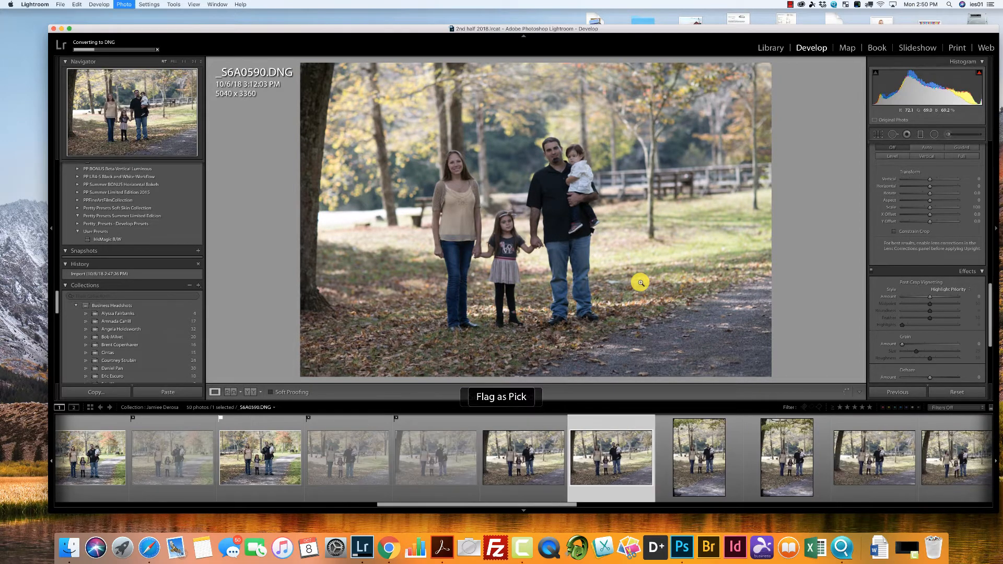
pyautogui.press('x')
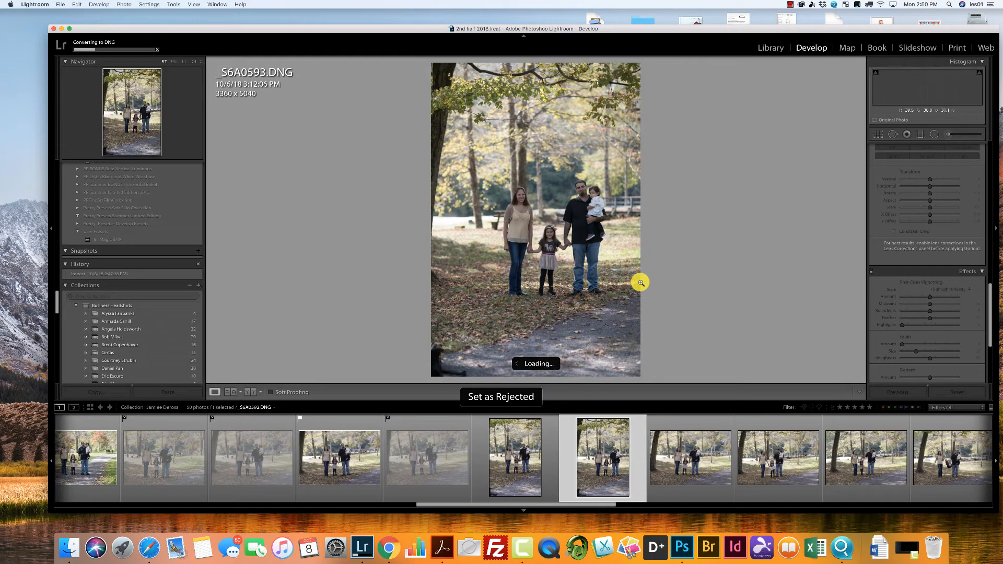
pyautogui.press('p')
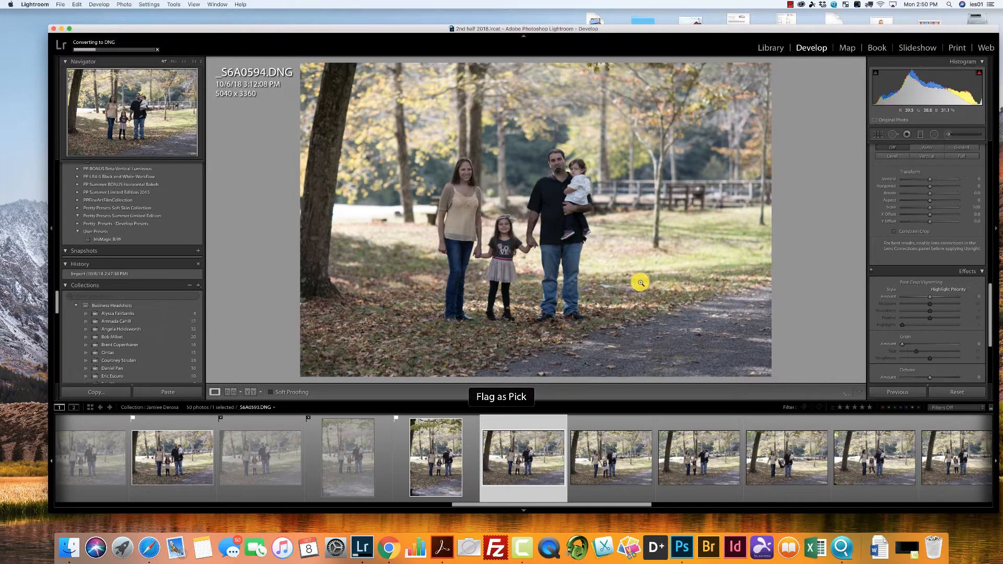
# - Flag the hand-holding family photos _S6A0594, _S6A0597 and _S6A0599 as picks, and reject _S6A0595, _S6A0596 and _S6A0598
pyautogui.press('p')
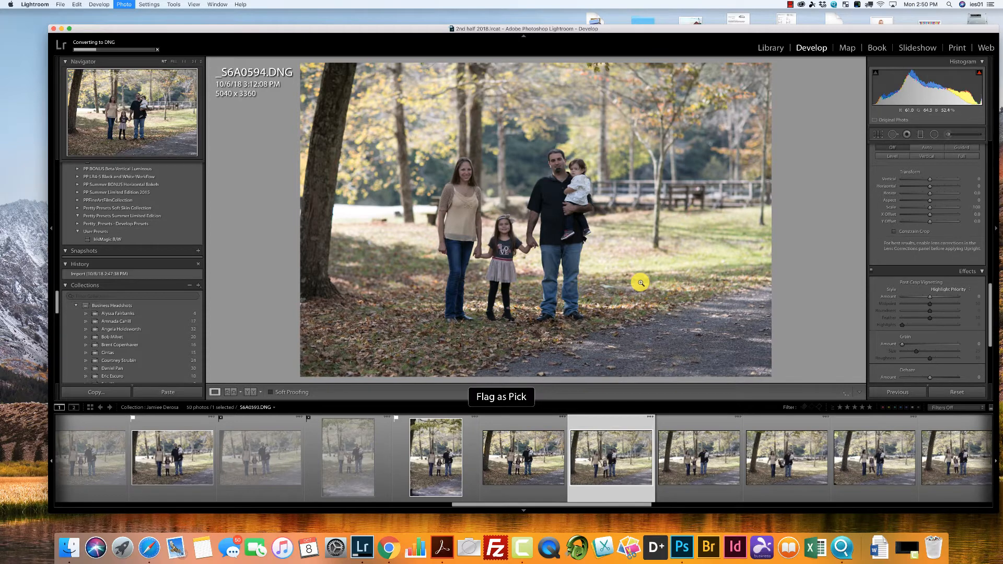
pyautogui.press('x')
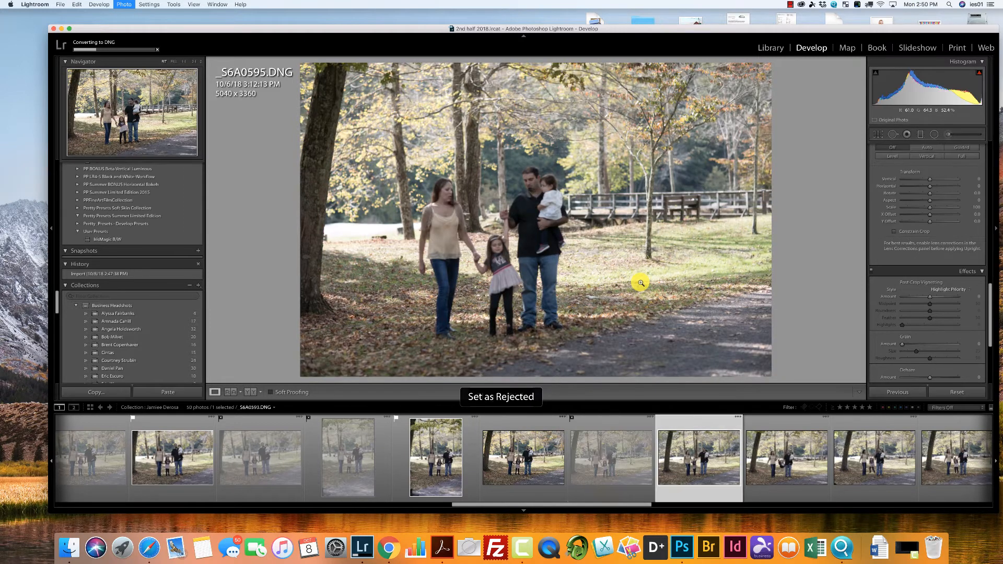
pyautogui.press('p')
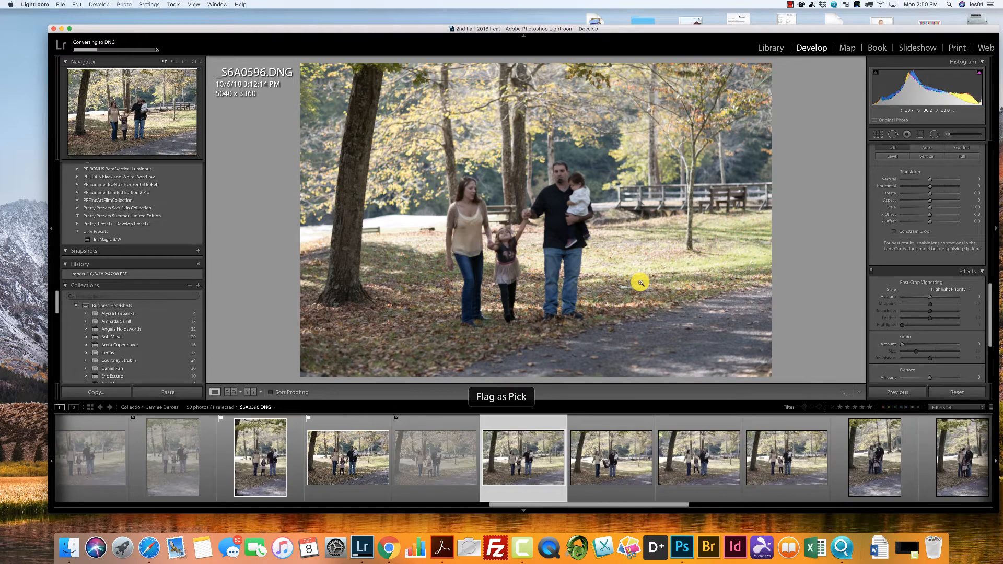
pyautogui.press('x')
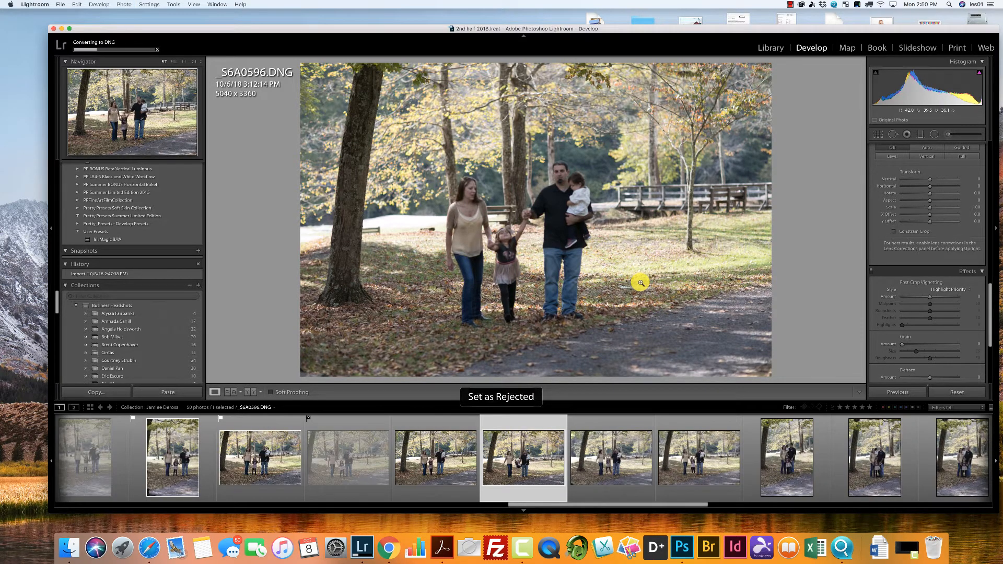
pyautogui.press('p')
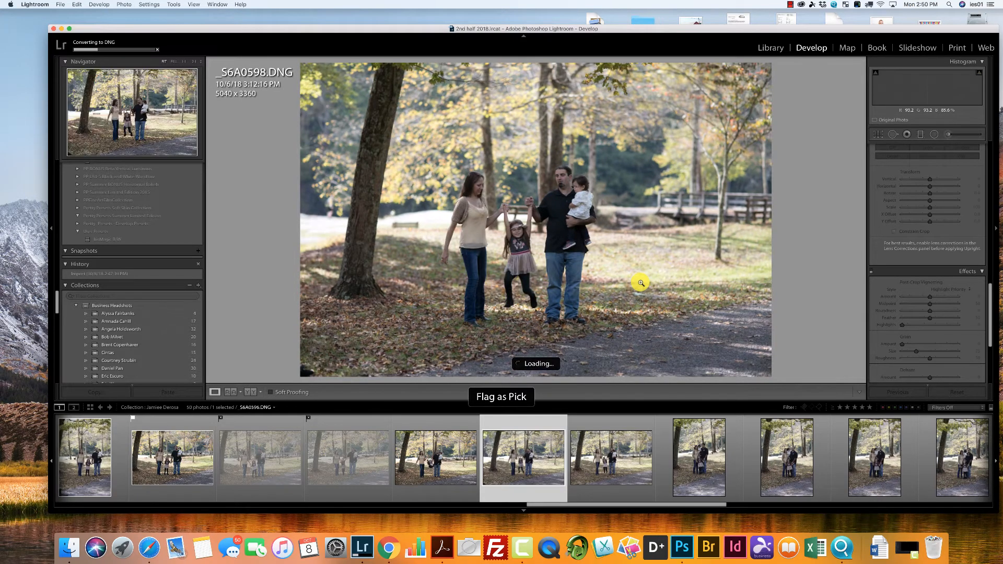
pyautogui.press('x')
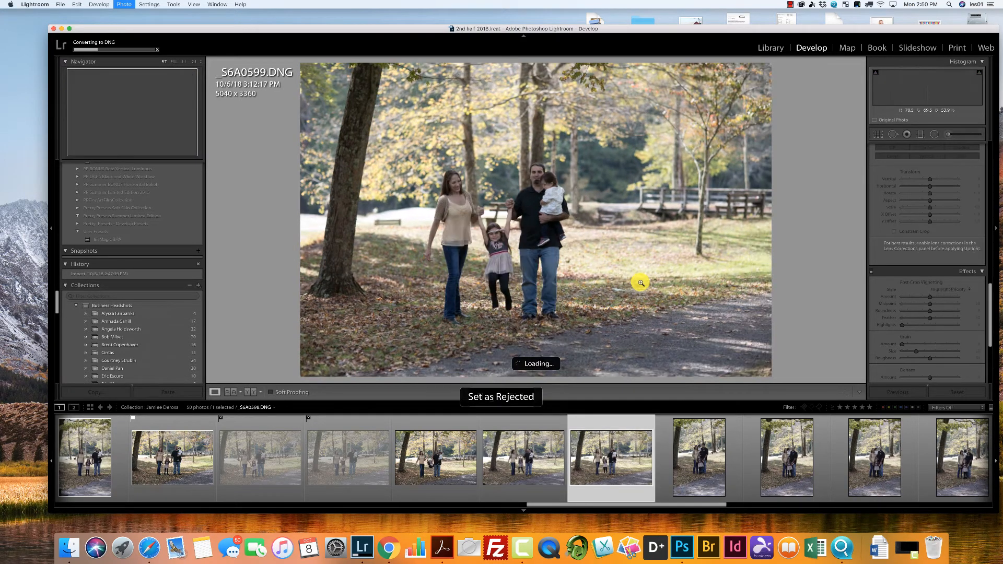
pyautogui.press('p')
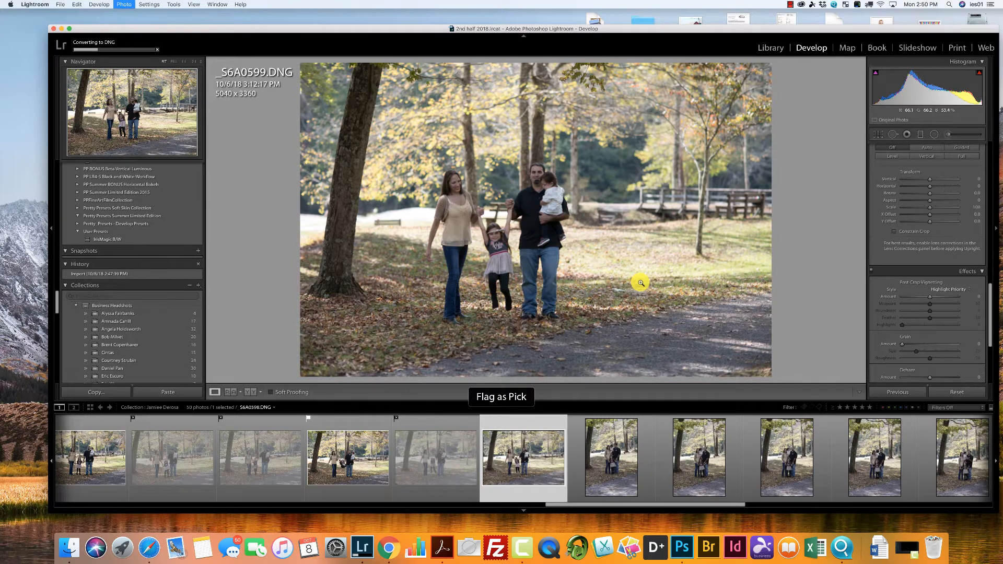
pyautogui.press('p')
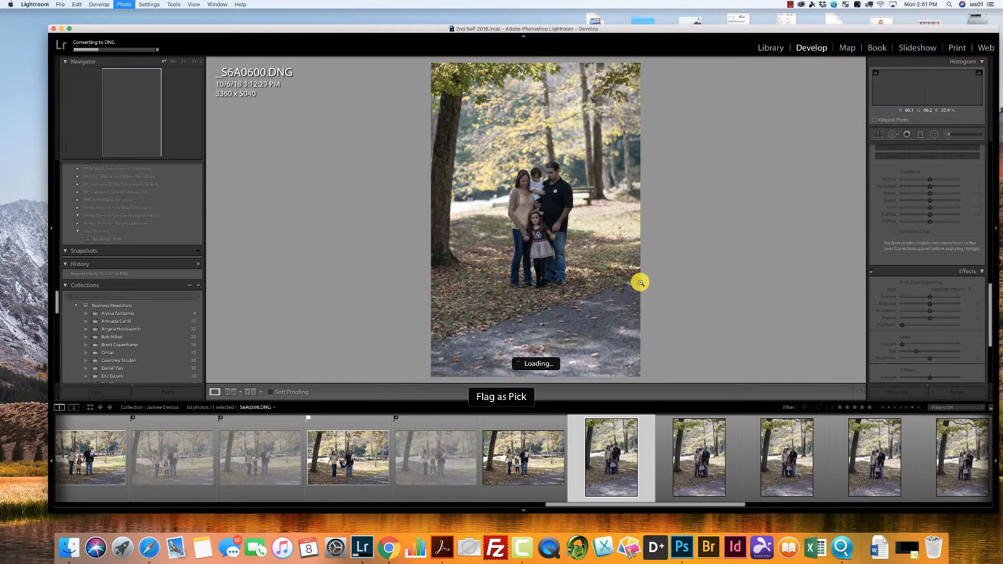
# - Reject the vertical family photos _S6A0600, _S6A0601 and _S6A0602, and flag _S6A0603 and _S6A0604 as picks
pyautogui.press('x')
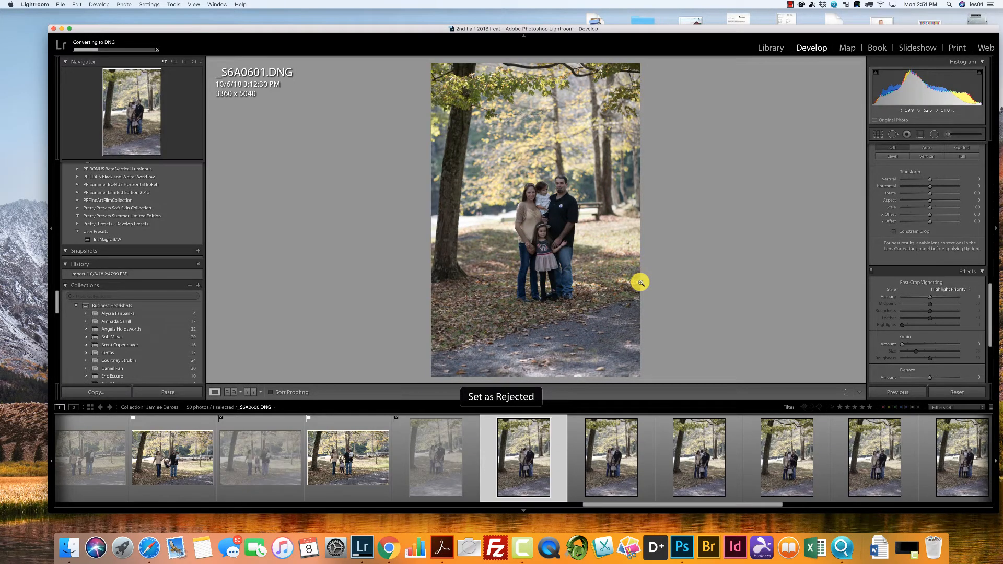
pyautogui.press('x')
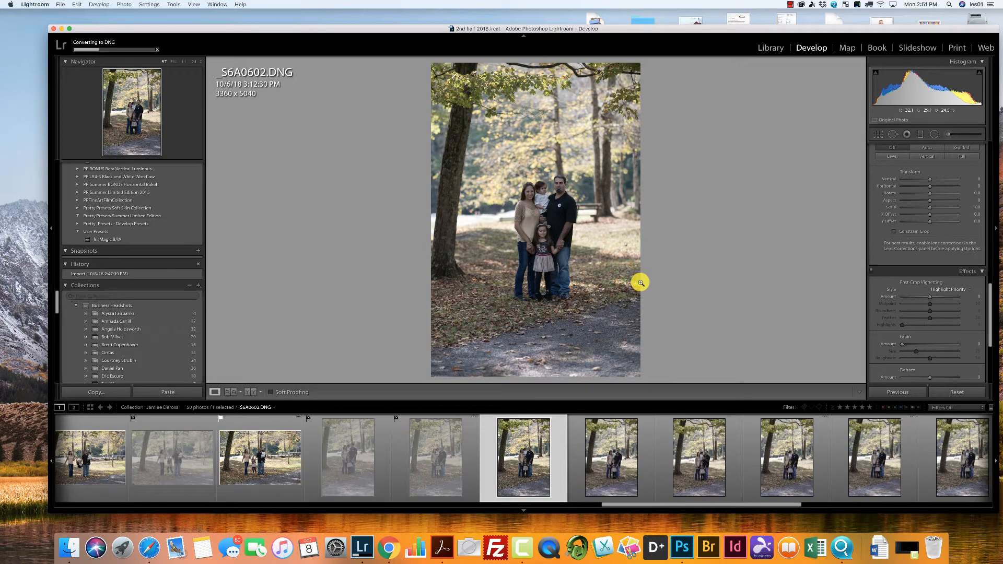
pyautogui.press('x')
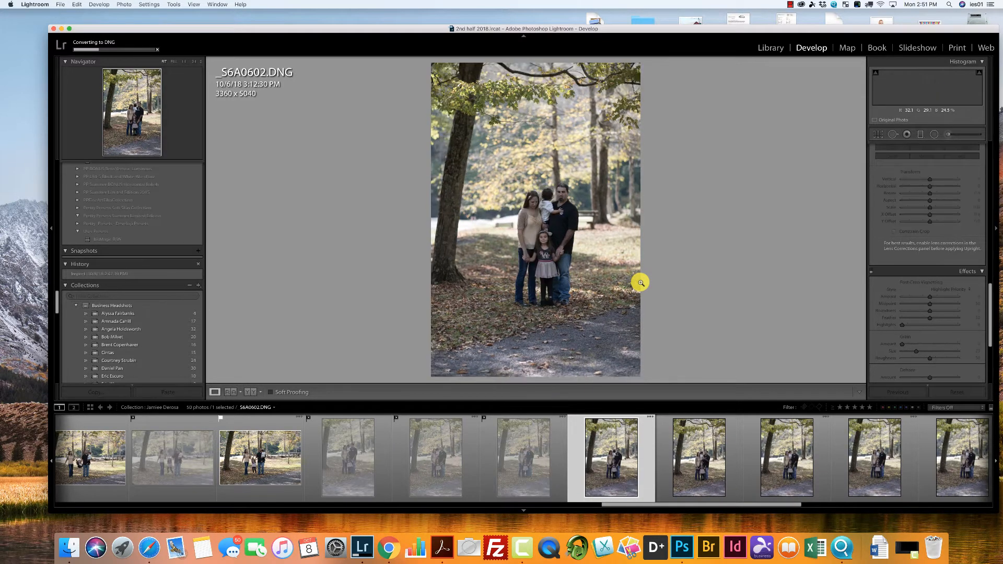
pyautogui.press('p')
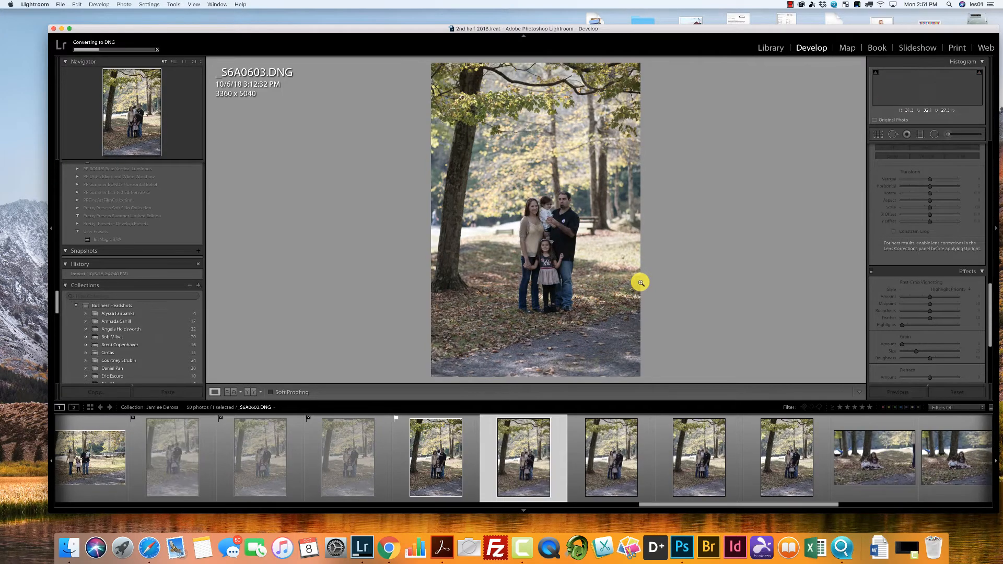
pyautogui.press('p')
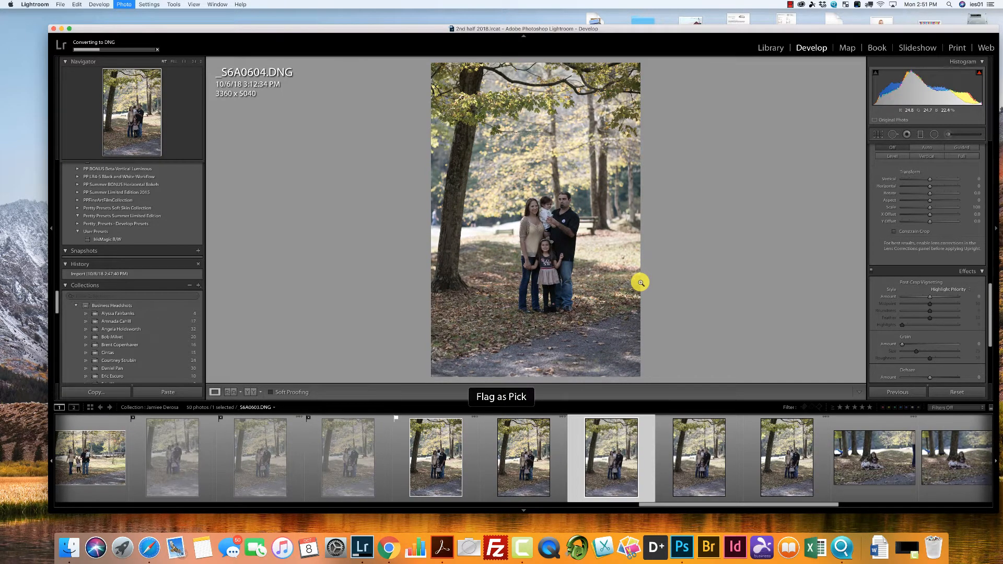
# - Recheck the picked photo _S6A0603, and flag the vertical family photos _S6A0605, _S6A0606 and _S6A0607 as picks
pyautogui.click(368, 465)
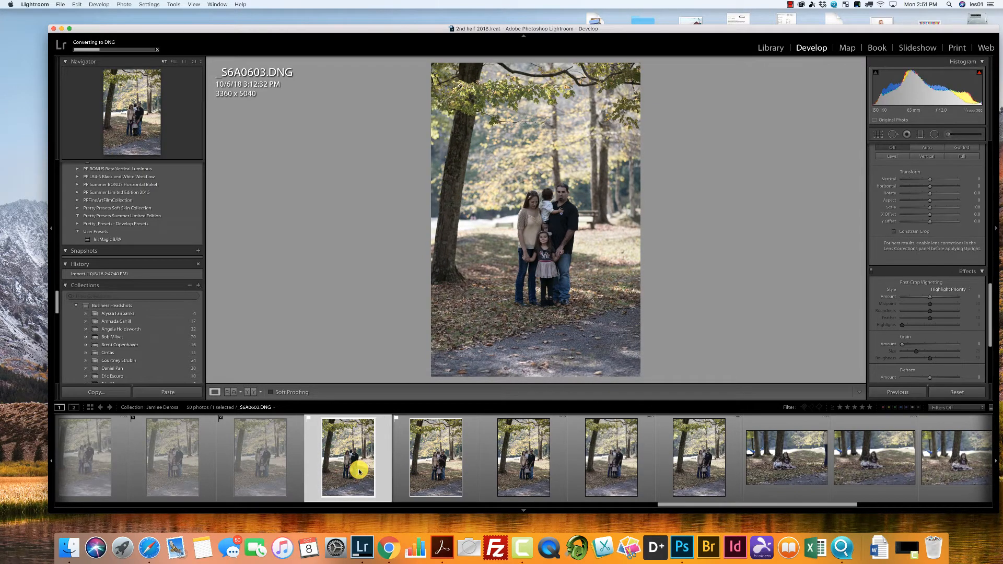
pyautogui.press('p')
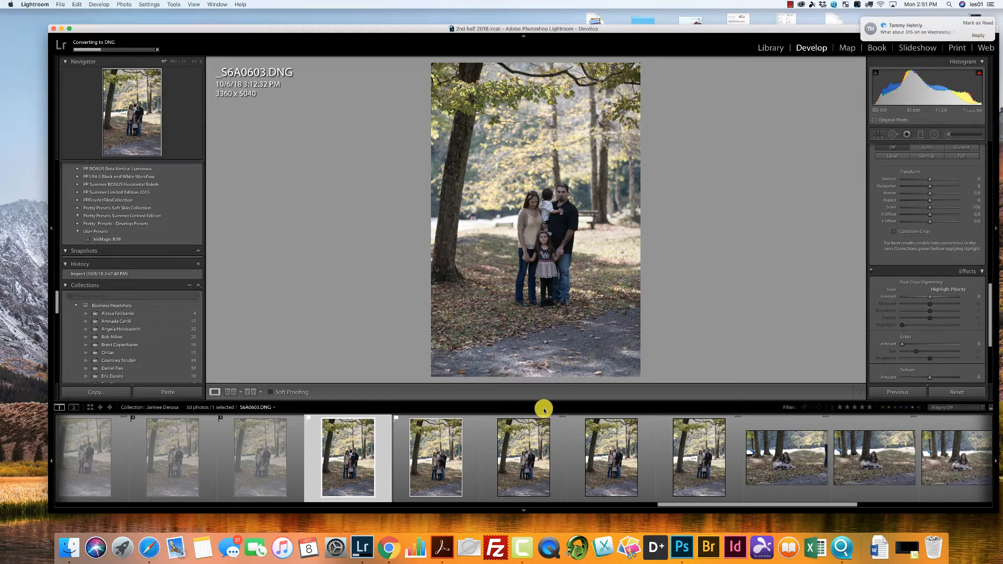
pyautogui.click(525, 482)
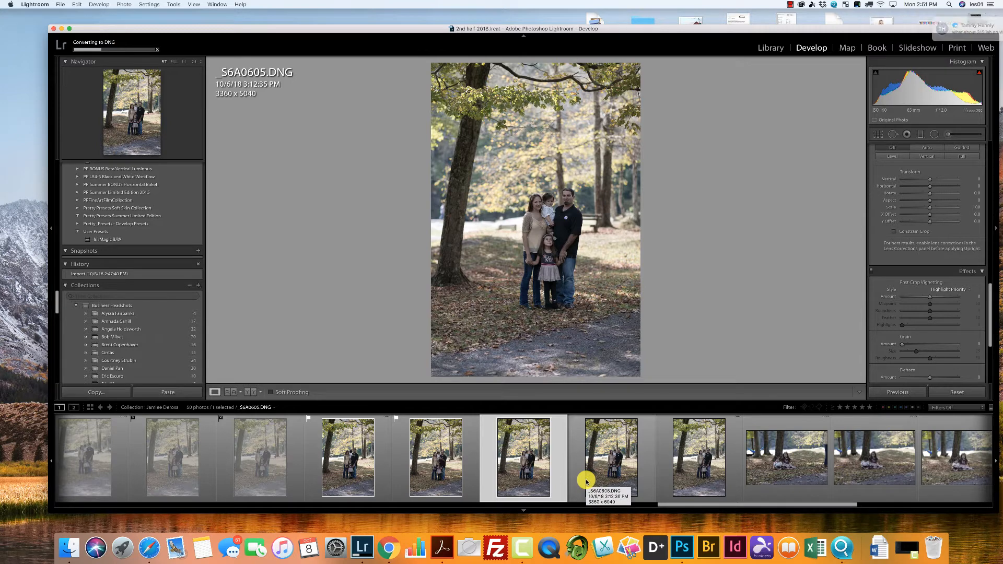
pyautogui.press('p')
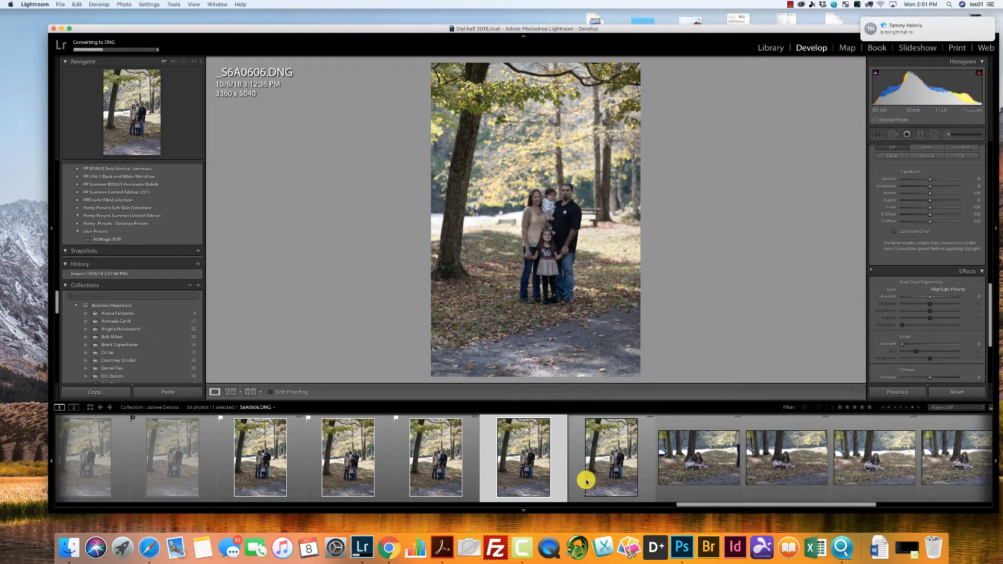
pyautogui.press('p')
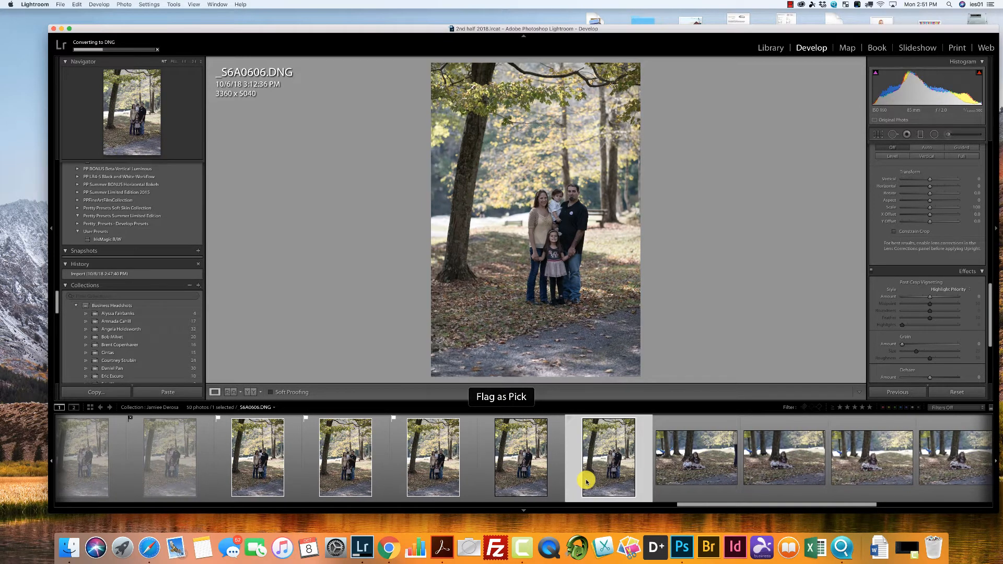
pyautogui.press('p')
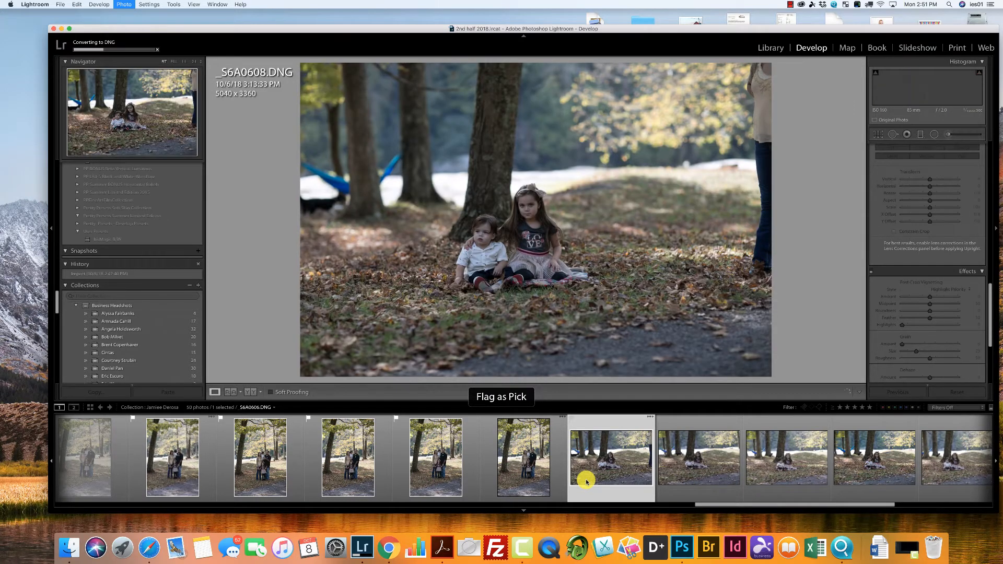
# - Flag the photo _S6A0608 of the children sitting in the leaves as a pick, and reject _S6A0609 through _S6A0612
pyautogui.press('p')
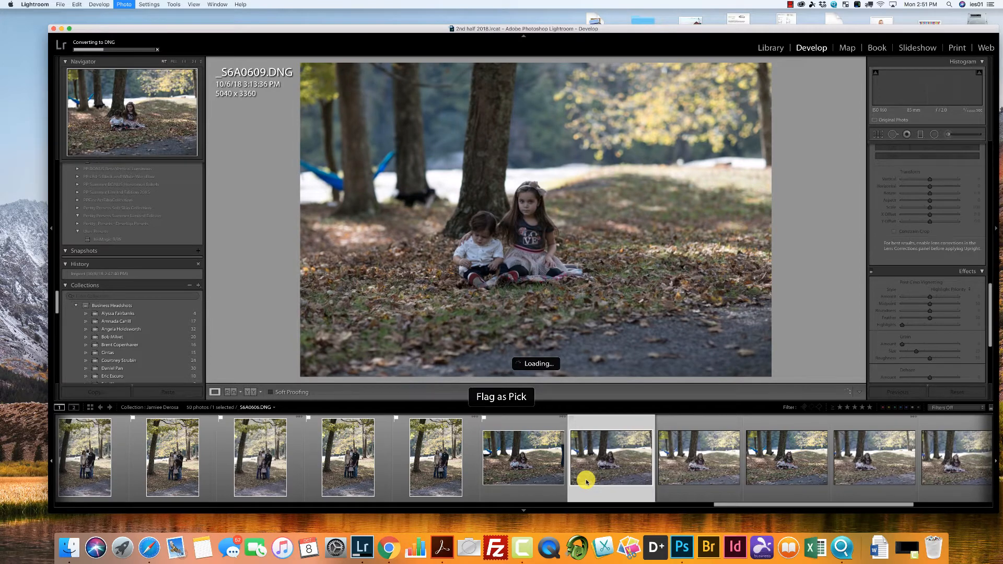
pyautogui.press('x')
pyautogui.press('x')
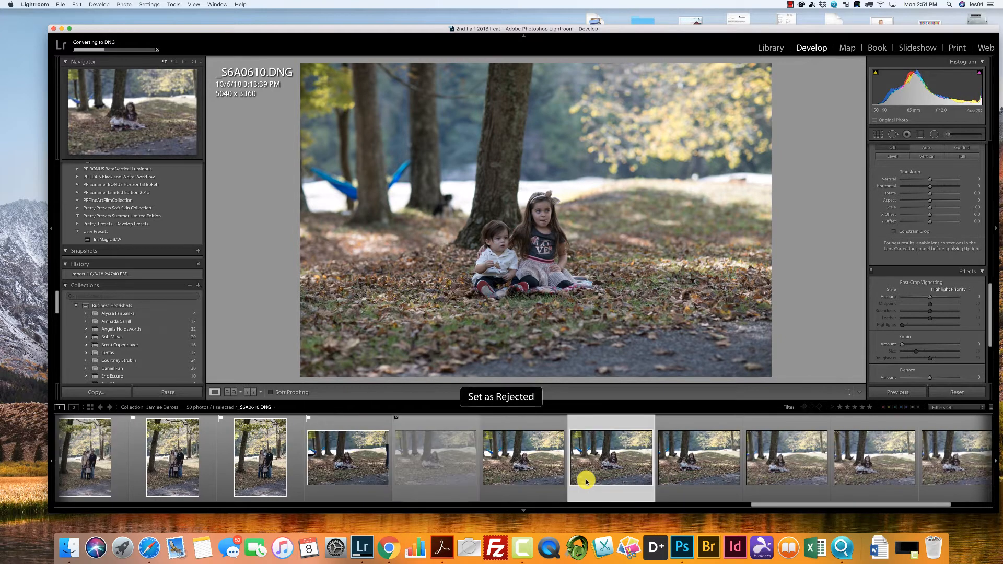
pyautogui.press('x')
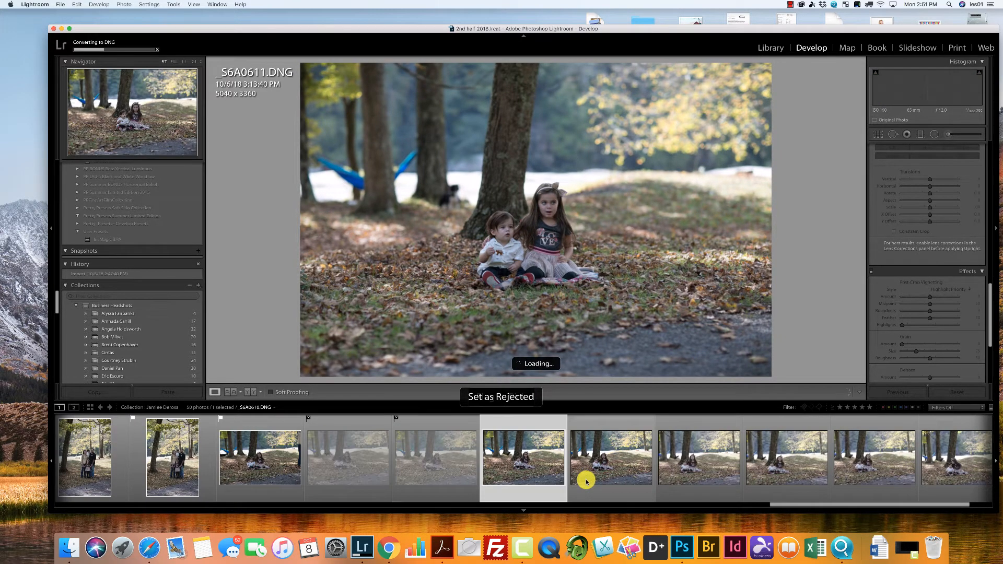
pyautogui.press('p')
pyautogui.press('x')
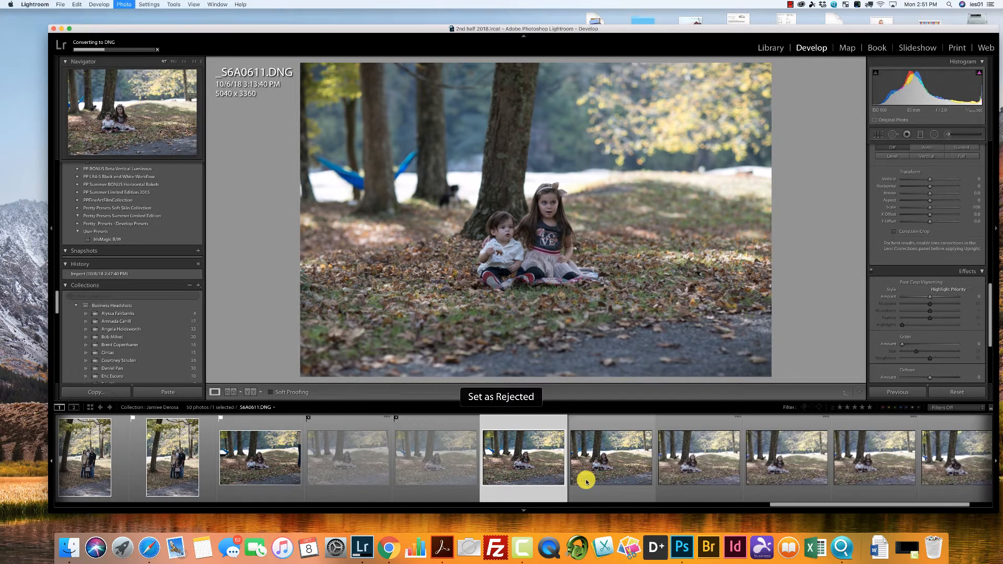
pyautogui.press('p')
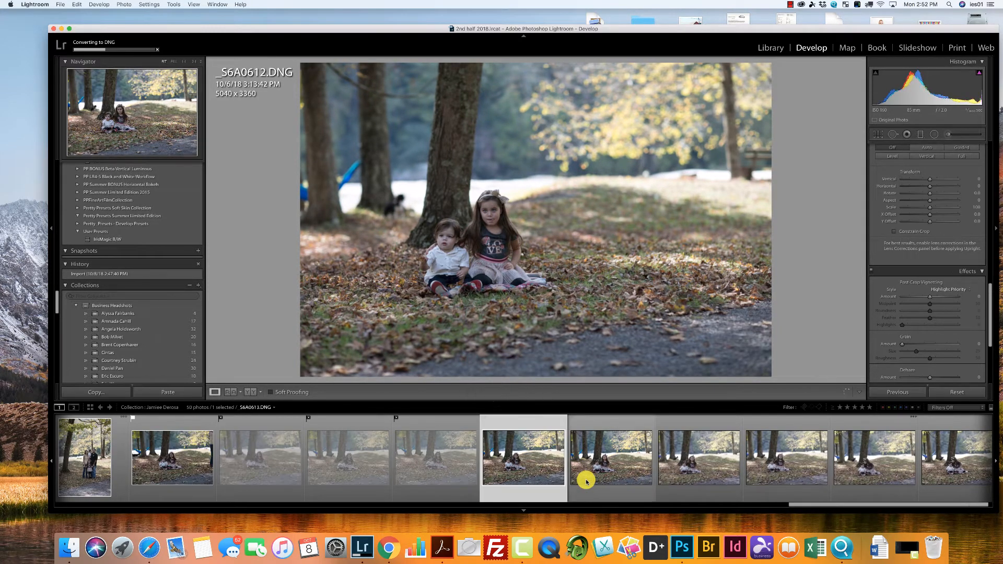
pyautogui.press('x')
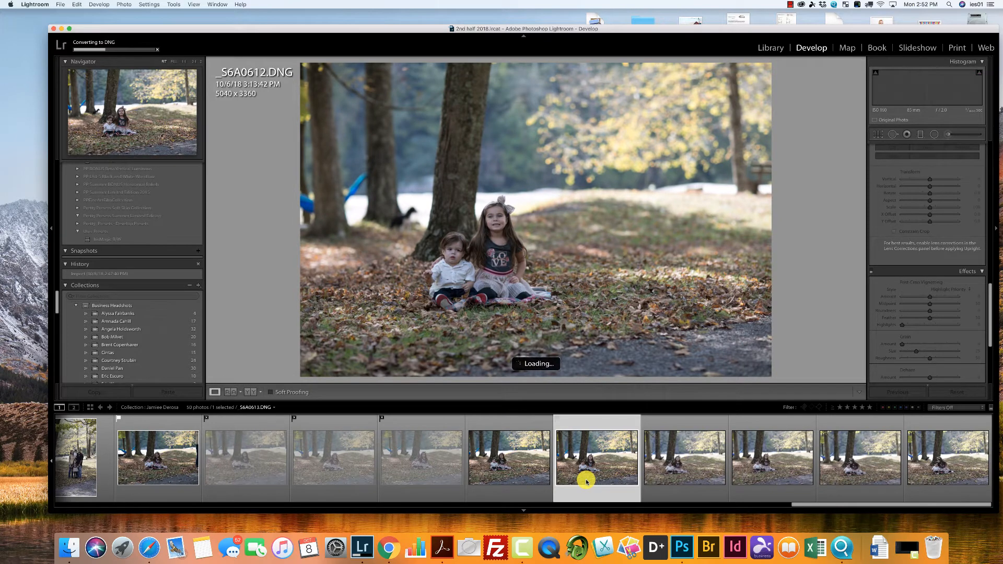
# - Flag the seated children's photos _S6A0613, _S6A0614 and _S6A0616 as picks, and reject _S6A0615
pyautogui.press('p')
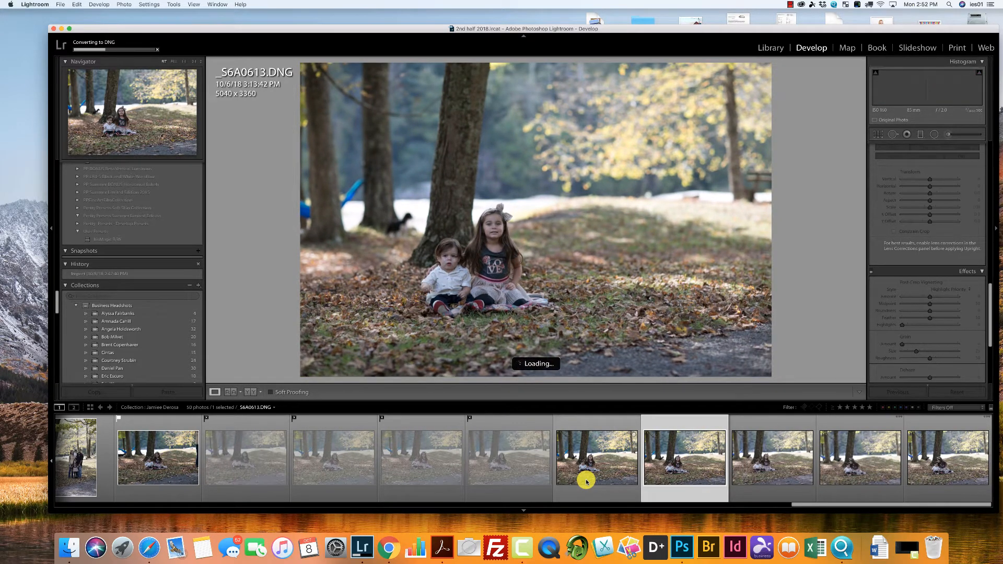
pyautogui.press('p')
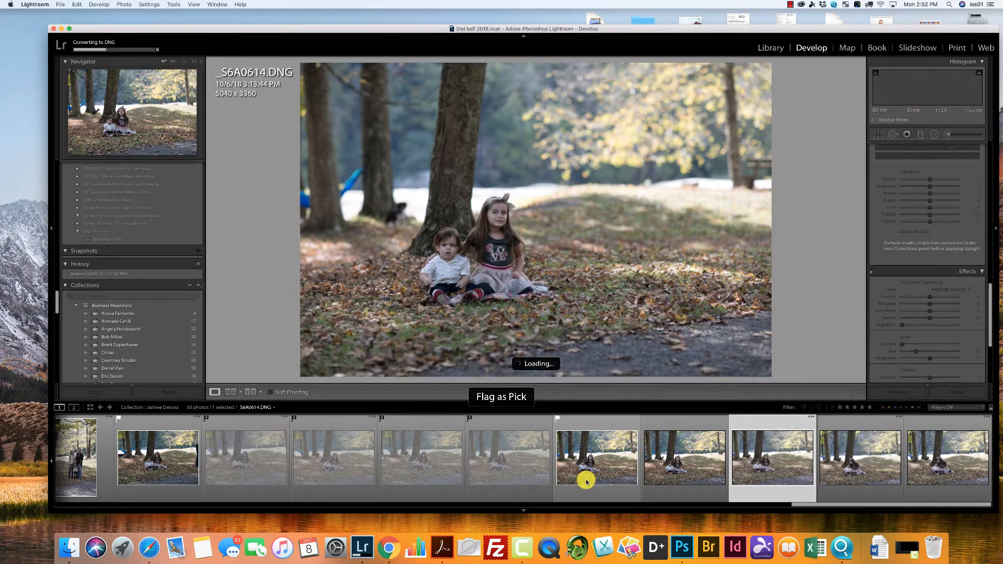
pyautogui.press('x')
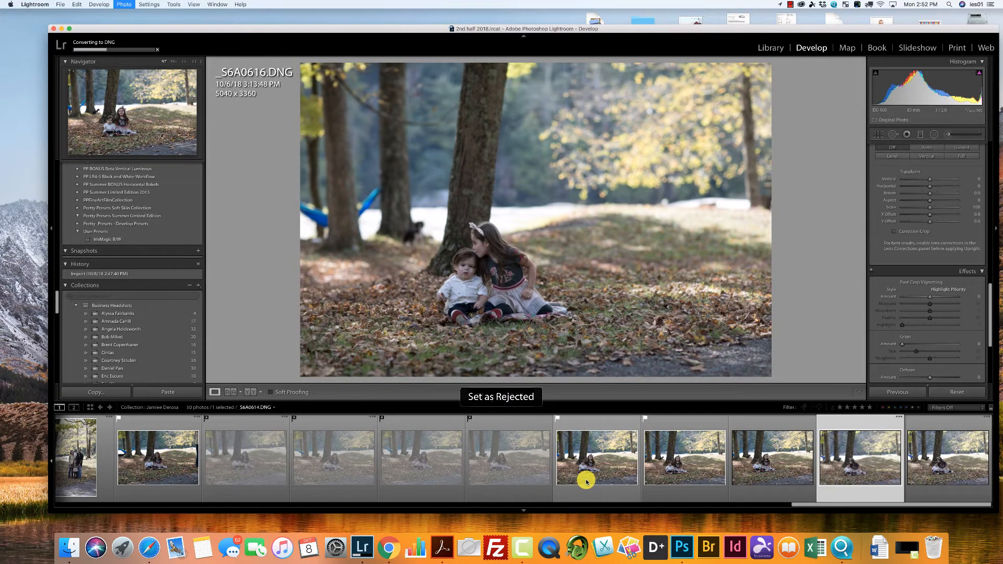
pyautogui.press('p')
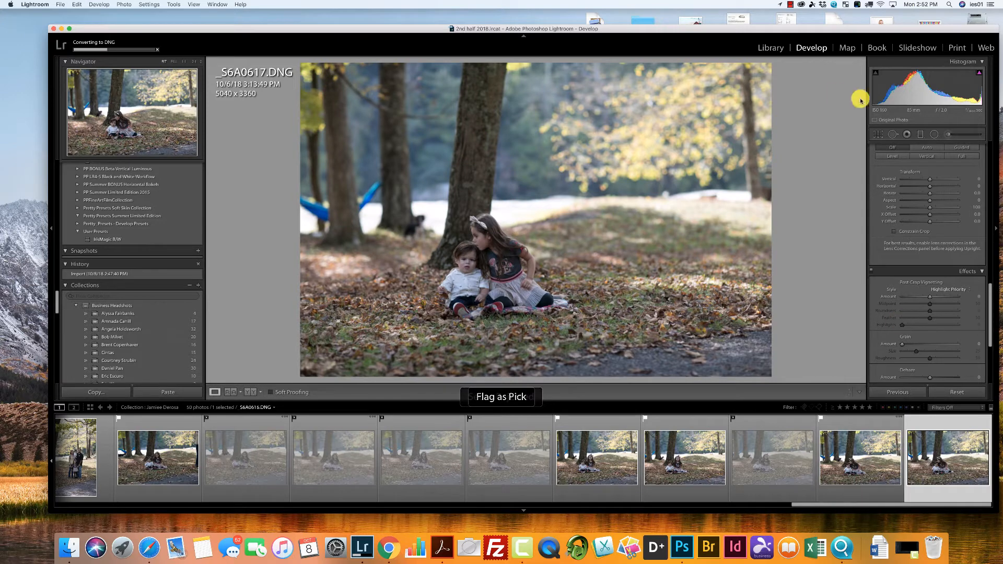
# - Review the flagged collection in the Library grid, and look over the EOS_DIGITAL card's photos in the import window without importing
pyautogui.click(763, 46)
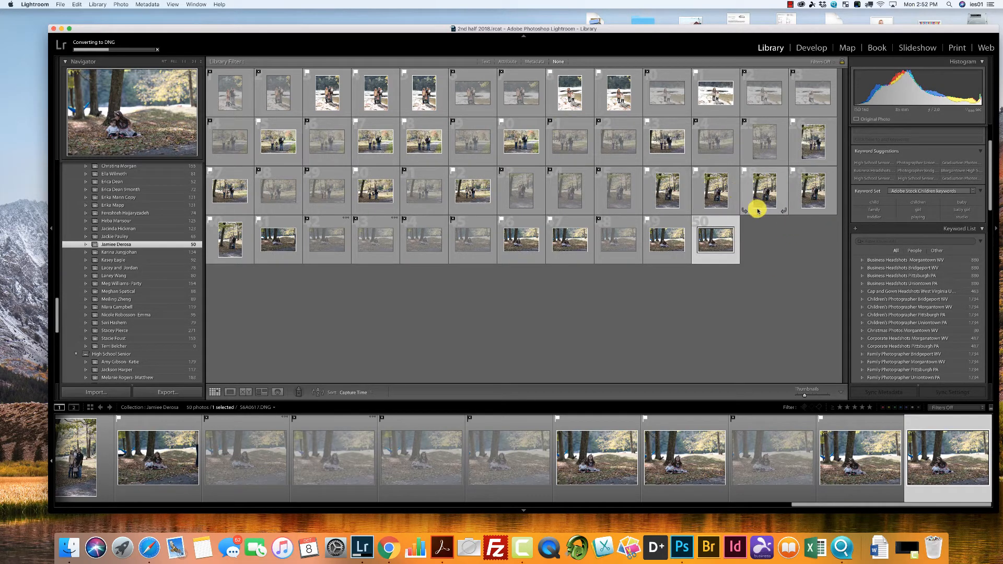
pyautogui.click(100, 392)
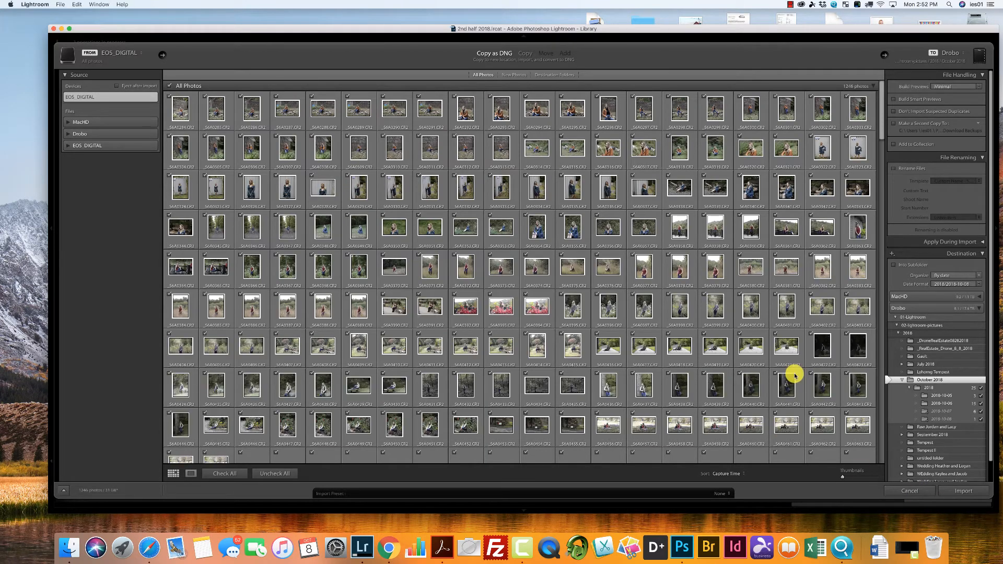
pyautogui.click(924, 494)
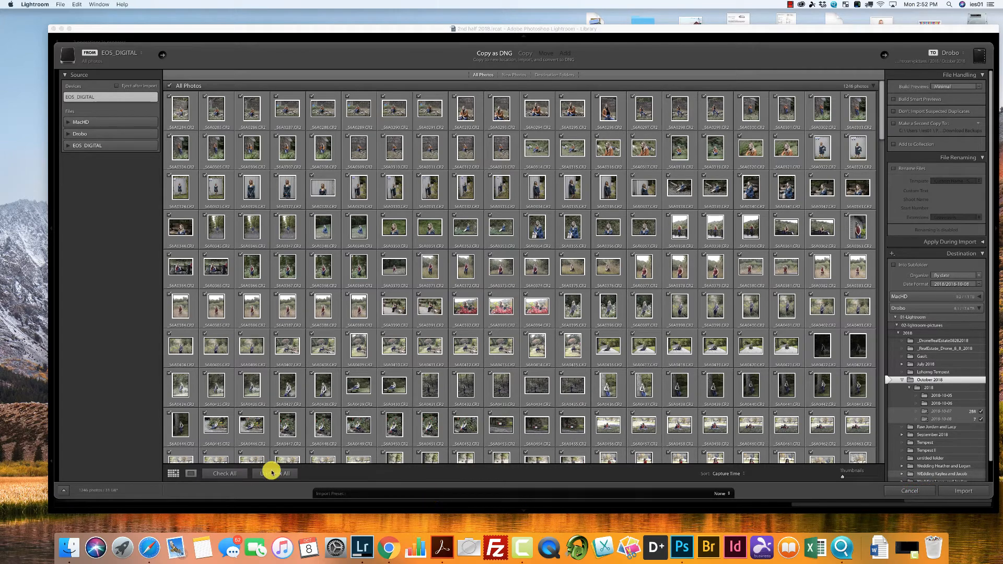
pyautogui.press('Escape')
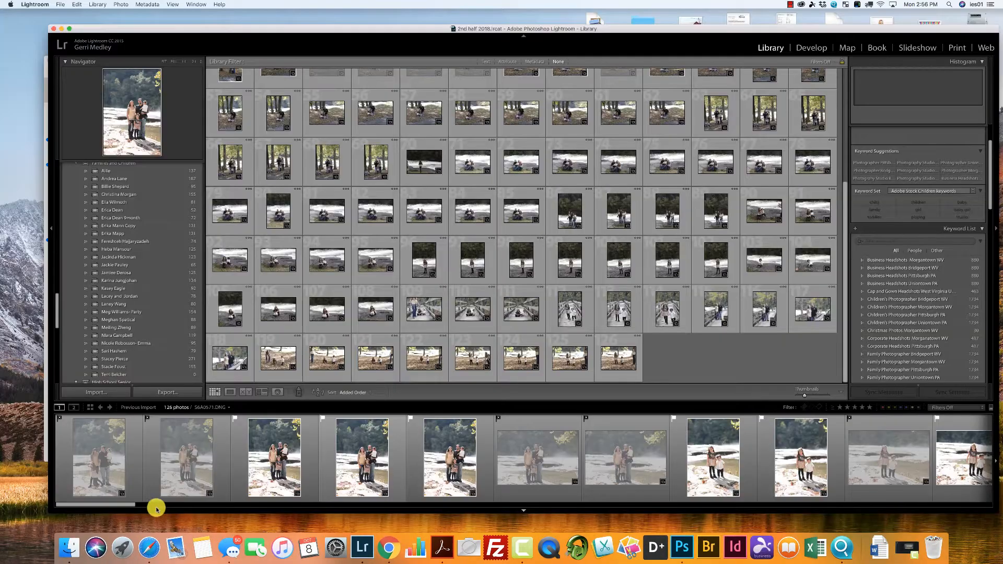
# - Select the last reviewed children's photo _S6A0617 in the previous import and open it in the Develop module
pyautogui.moveTo(136, 504); pyautogui.dragTo(450, 520)
pyautogui.click(515, 488)
pyautogui.click(559, 481)
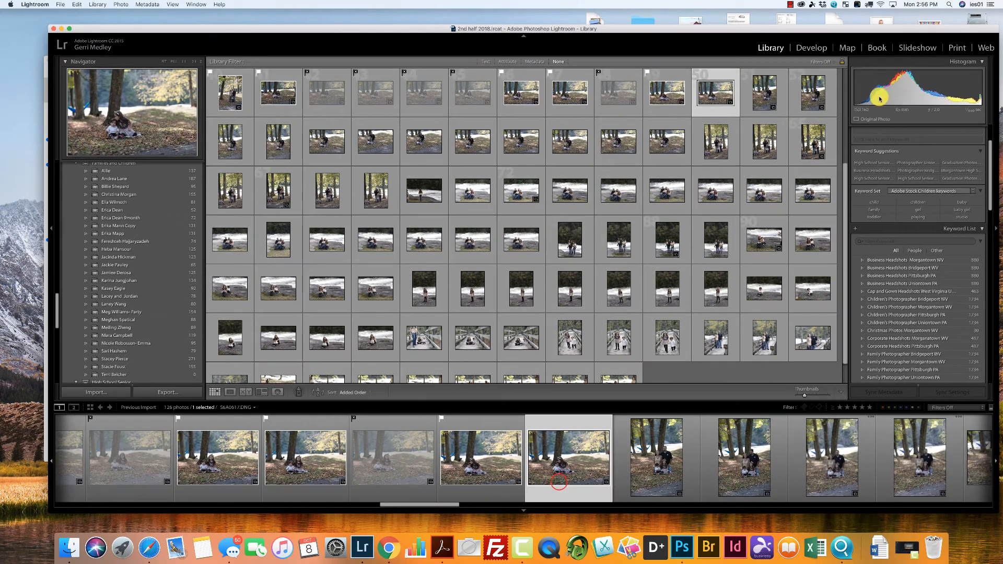
pyautogui.click(818, 51)
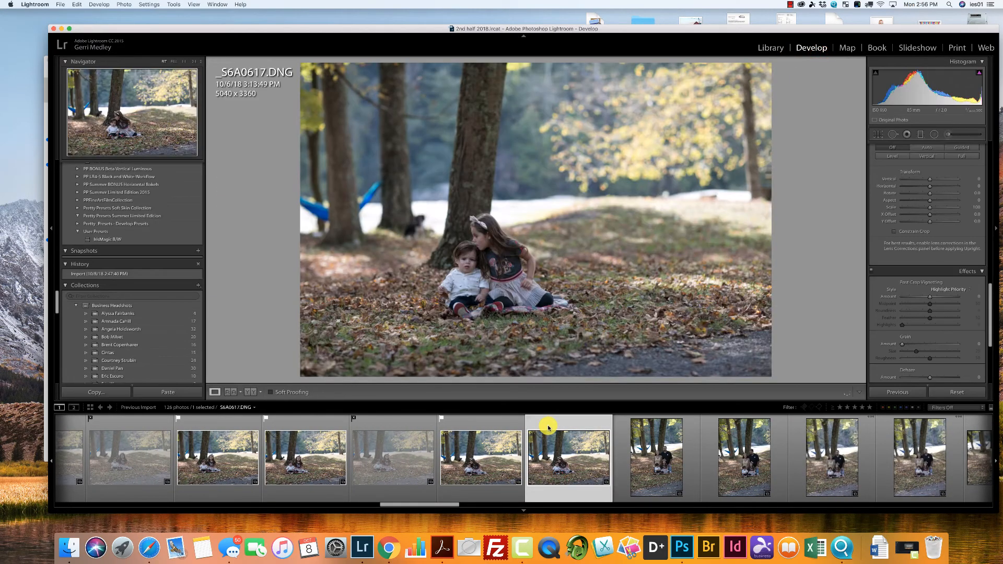
# - Reject the children's photo _S6A0617 and family photos _S6A0618 and _S6A0619, and flag _S6A0620 and _S6A0621 as picks
pyautogui.press('x')
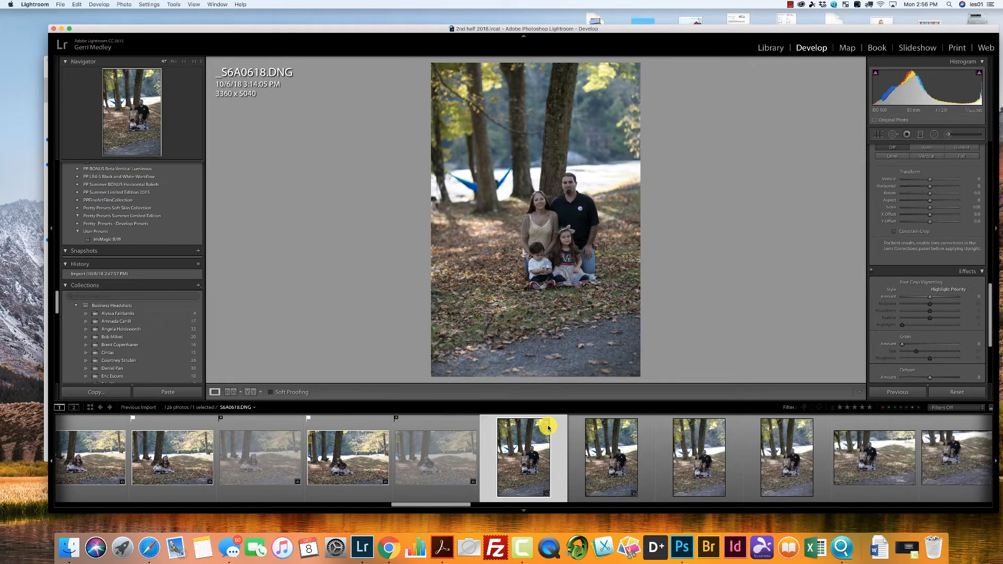
pyautogui.press('x')
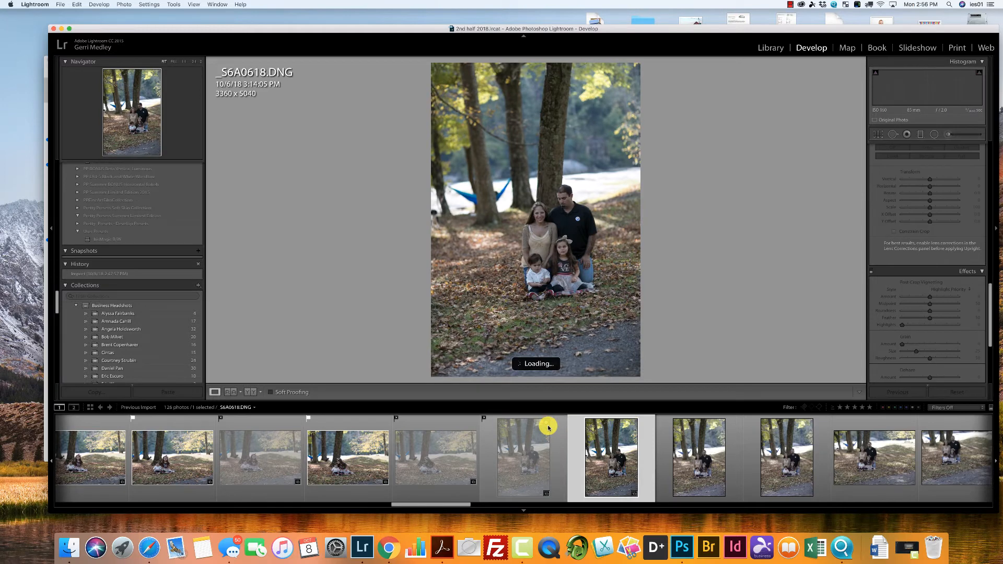
pyautogui.press('x')
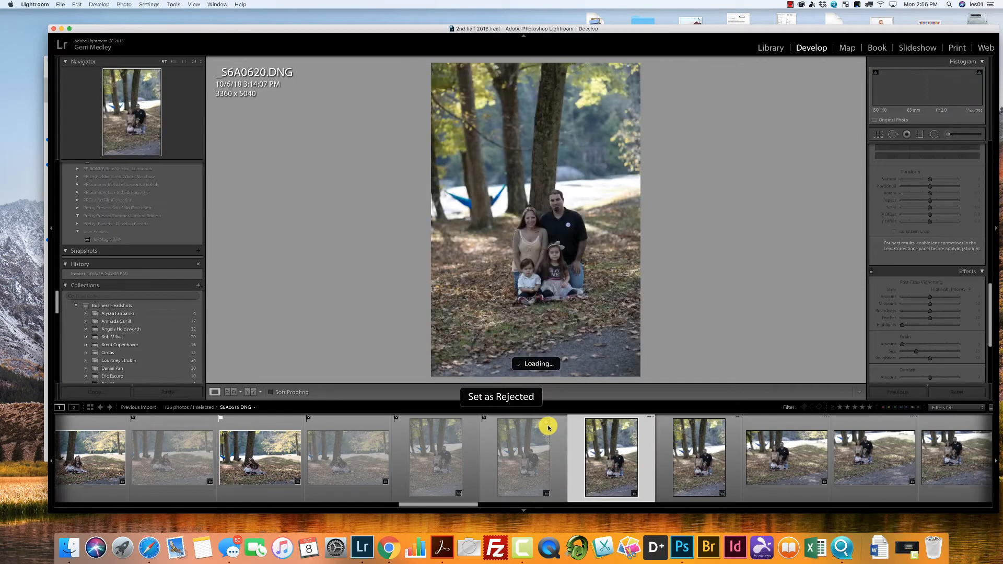
pyautogui.press('p')
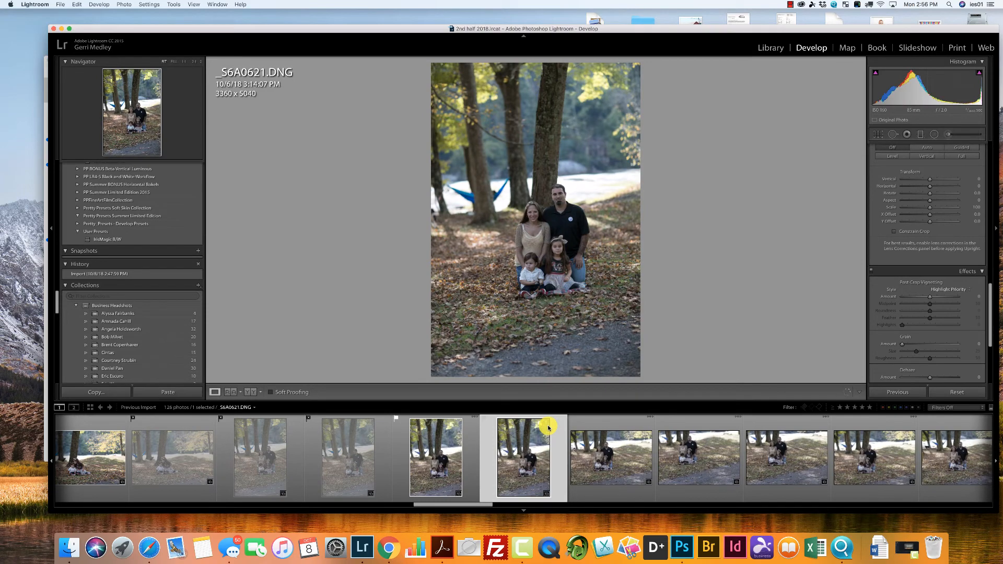
pyautogui.press('p')
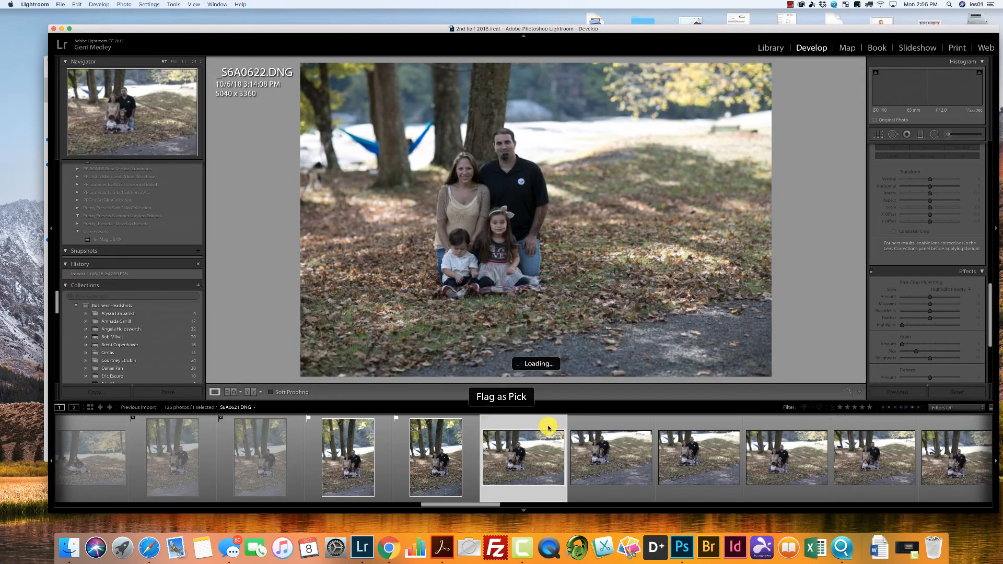
# - Reject the seated family's horizontal photos _S6A0622 through _S6A0624, and flag _S6A0625 and _S6A0626 as picks
pyautogui.press('x')
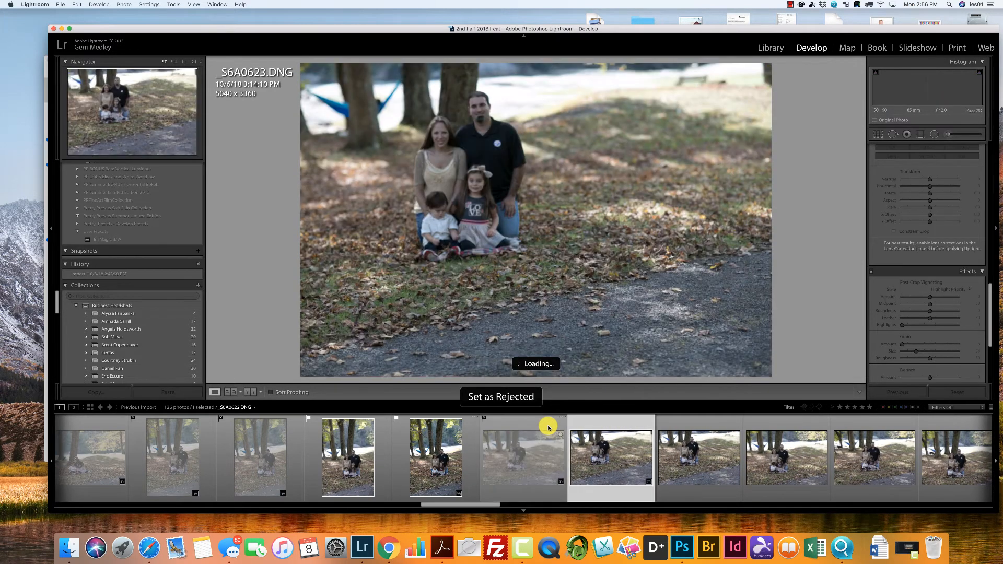
pyautogui.press('x')
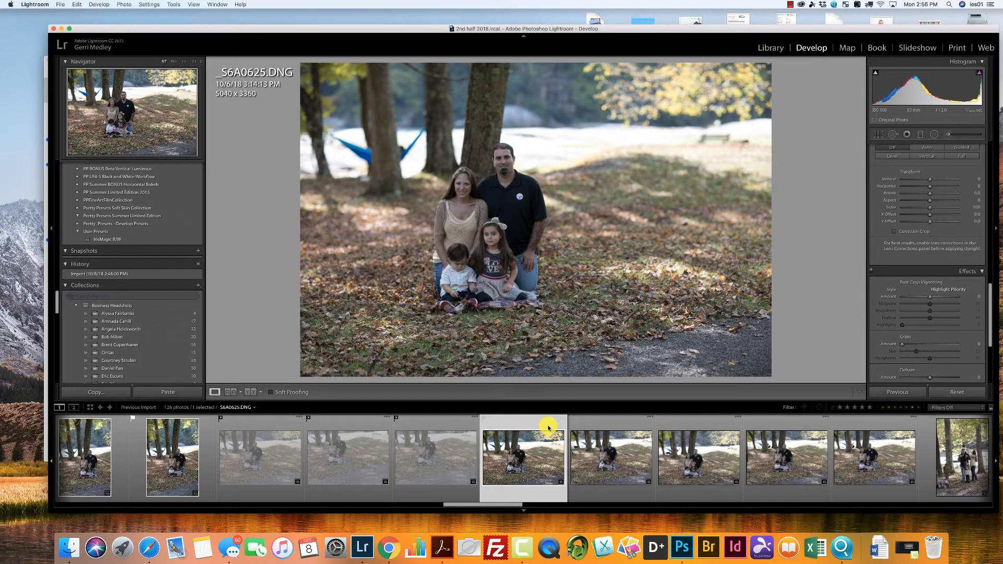
pyautogui.press('p')
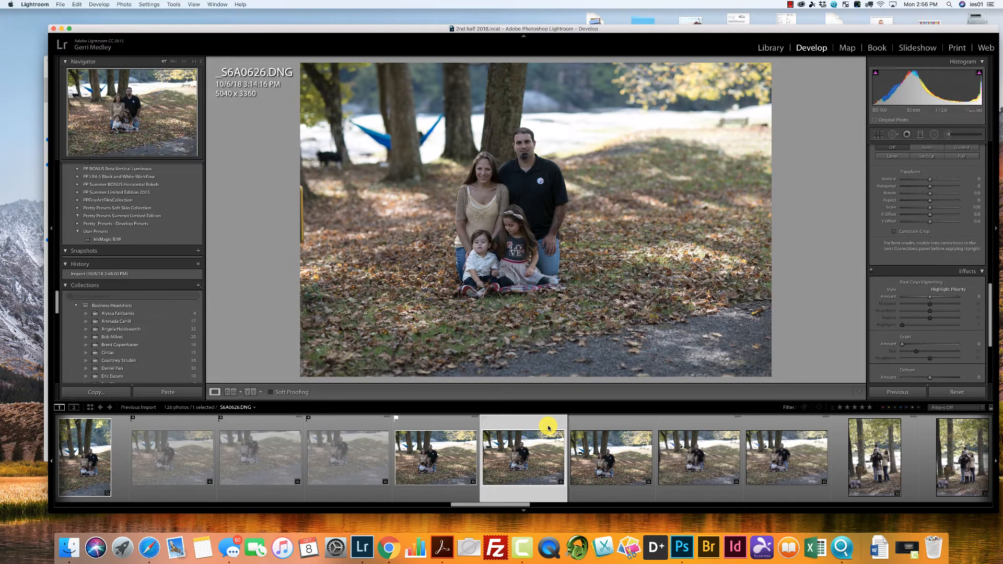
pyautogui.press('p')
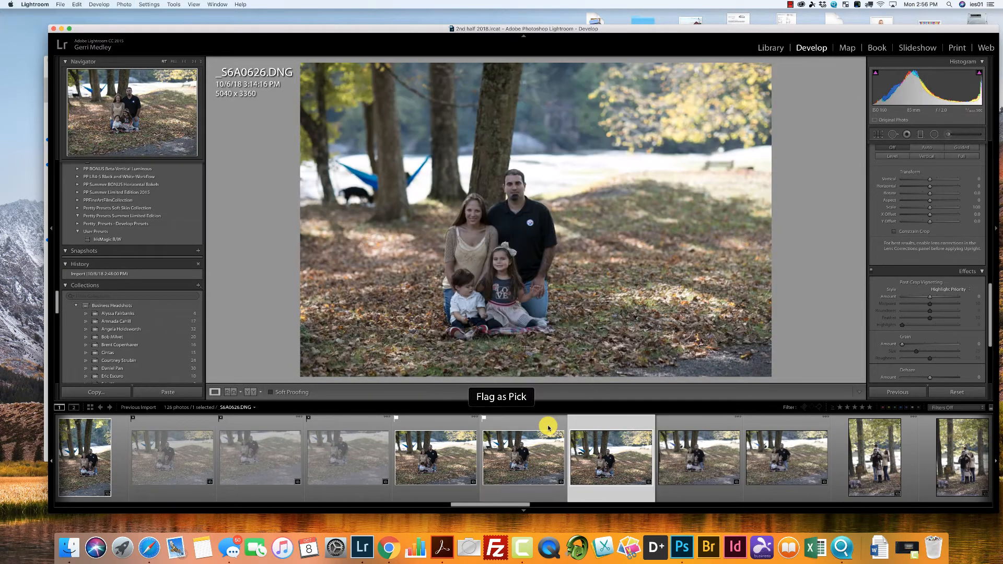
# - Reject the seated family photos _S6A0627 through _S6A0629 and the standing family photos _S6A0630 and _S6A0631
pyautogui.press('x')
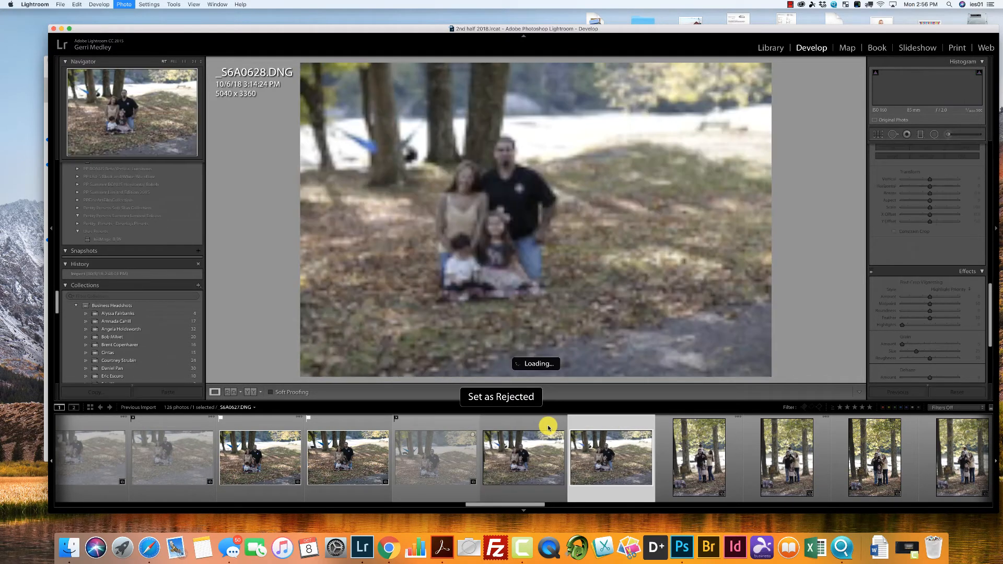
pyautogui.press('x')
pyautogui.press('x')
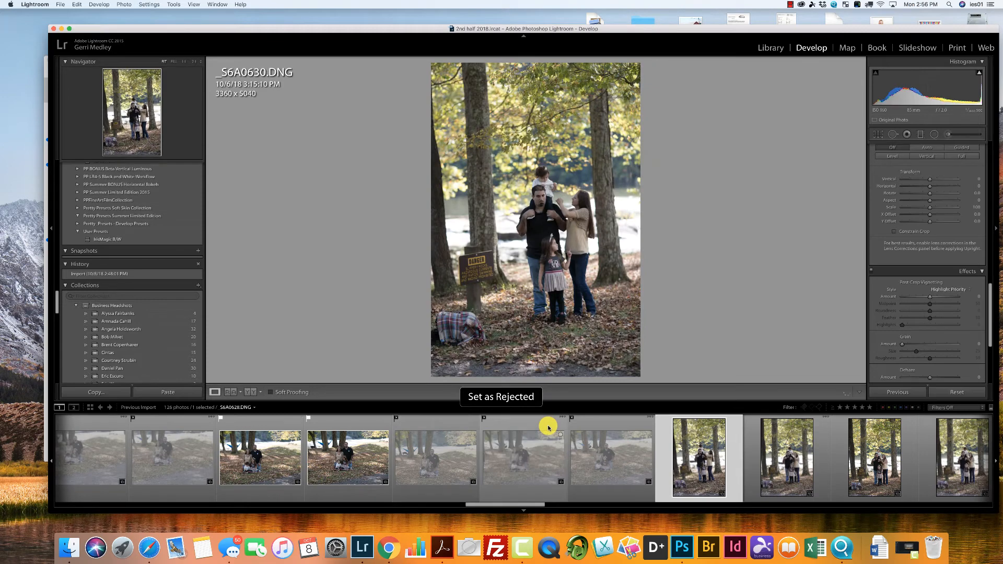
pyautogui.press('x')
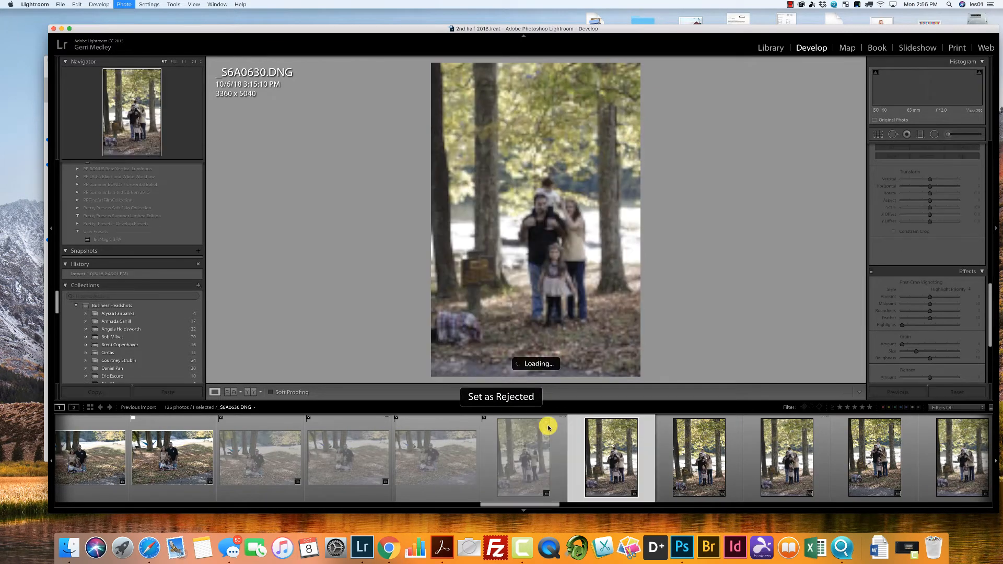
pyautogui.press('x')
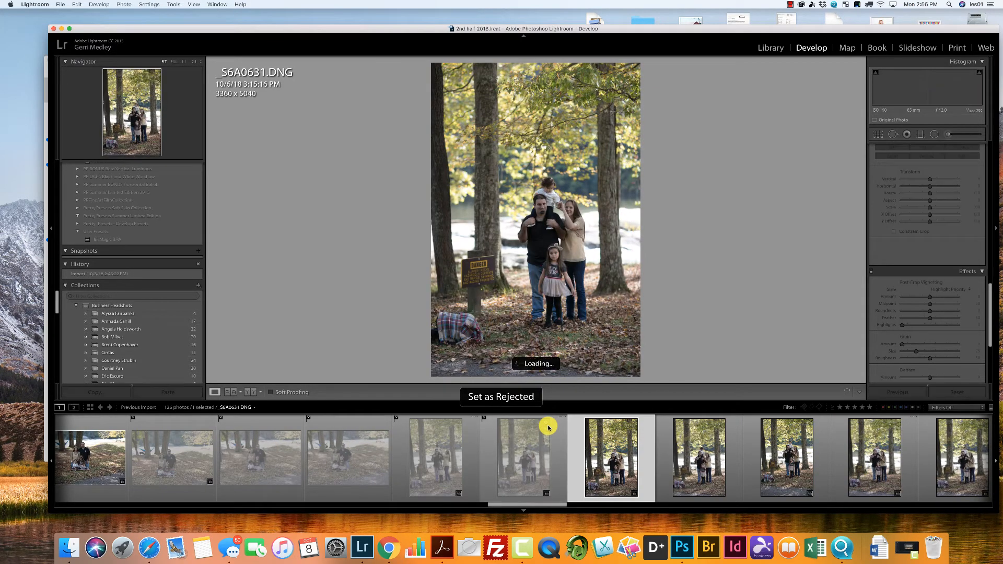
# - Flag the standing family photos _S6A0632, _S6A0633 and _S6A0634 as picks
pyautogui.press('p')
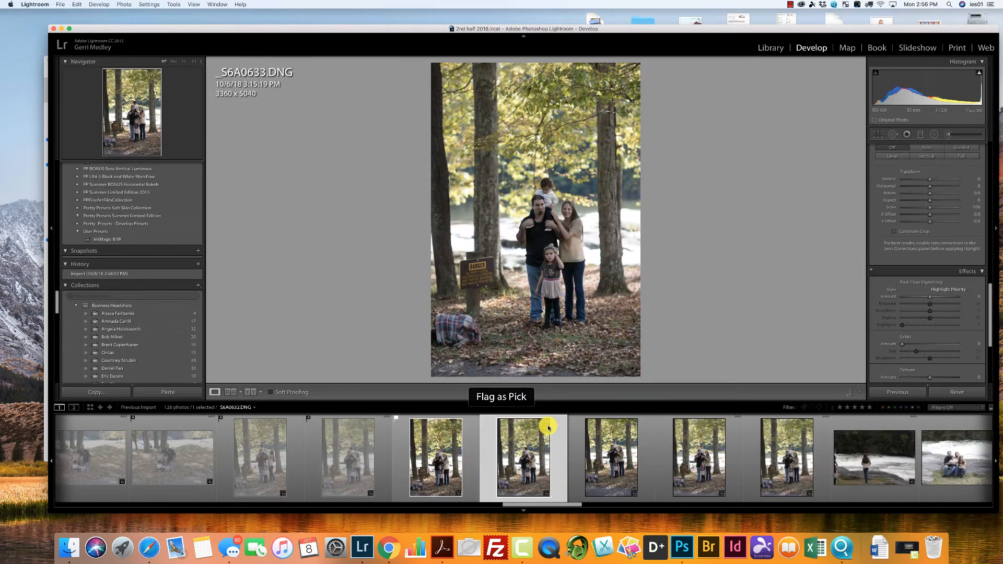
pyautogui.press('p')
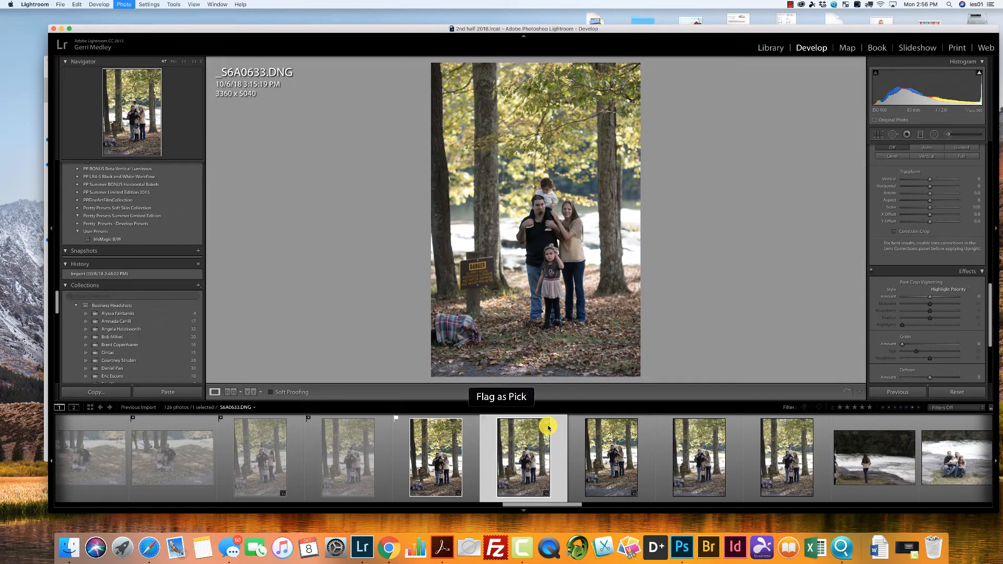
pyautogui.press('p')
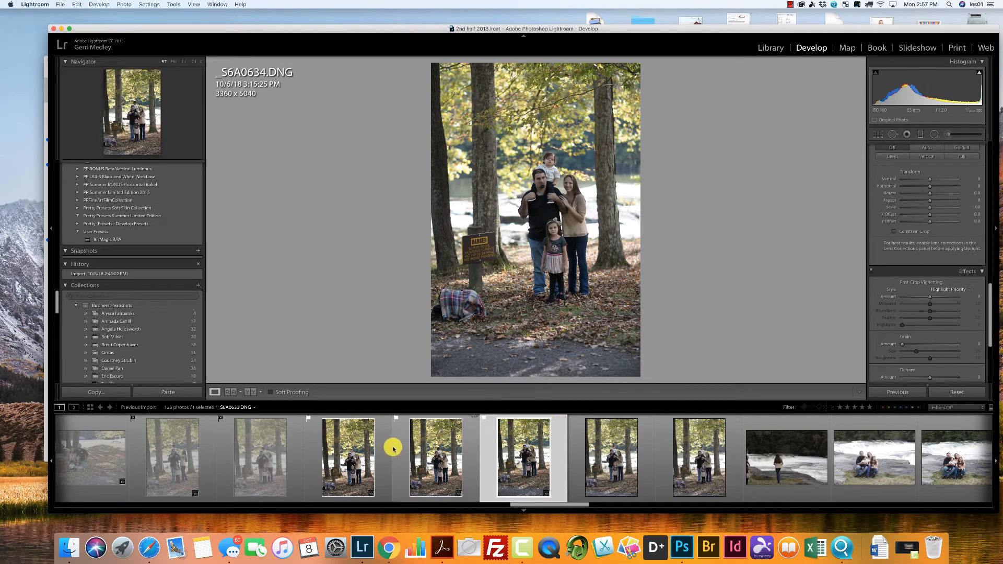
# - Go back to the standing family photos _S6A0632 and _S6A0633 and change both to rejected
pyautogui.click(359, 477)
pyautogui.press('x')
pyautogui.click(426, 471)
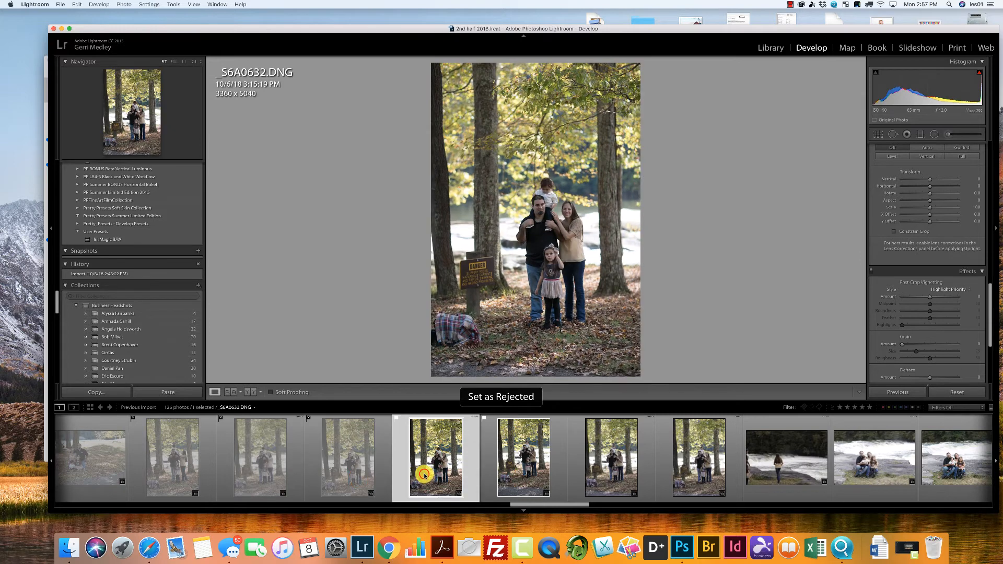
pyautogui.press('x')
# - Compare _S6A0635 with _S6A0634, and reject _S6A0635 through _S6A0638, including the shot of the woman walking by the river
pyautogui.click(605, 467)
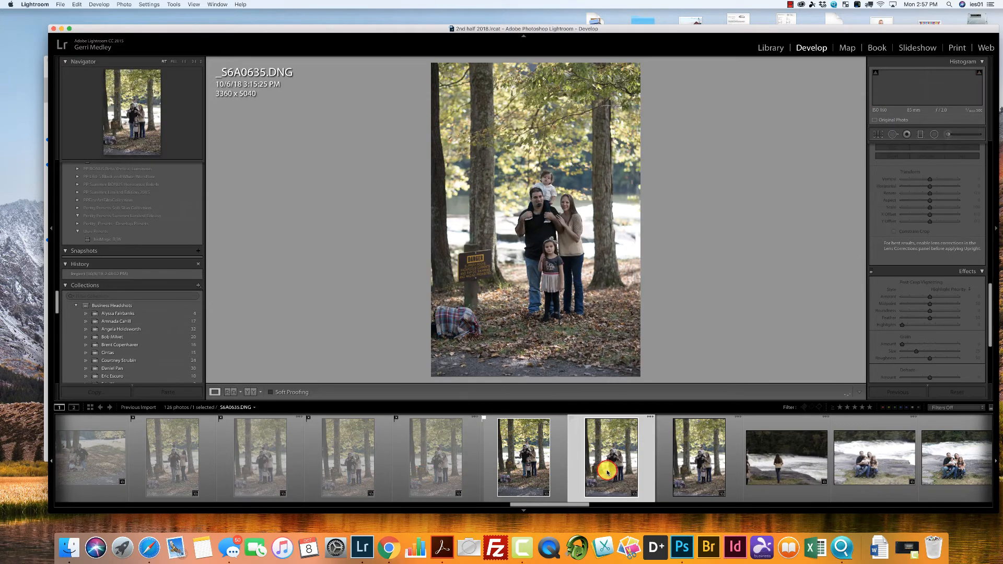
pyautogui.press('Left')
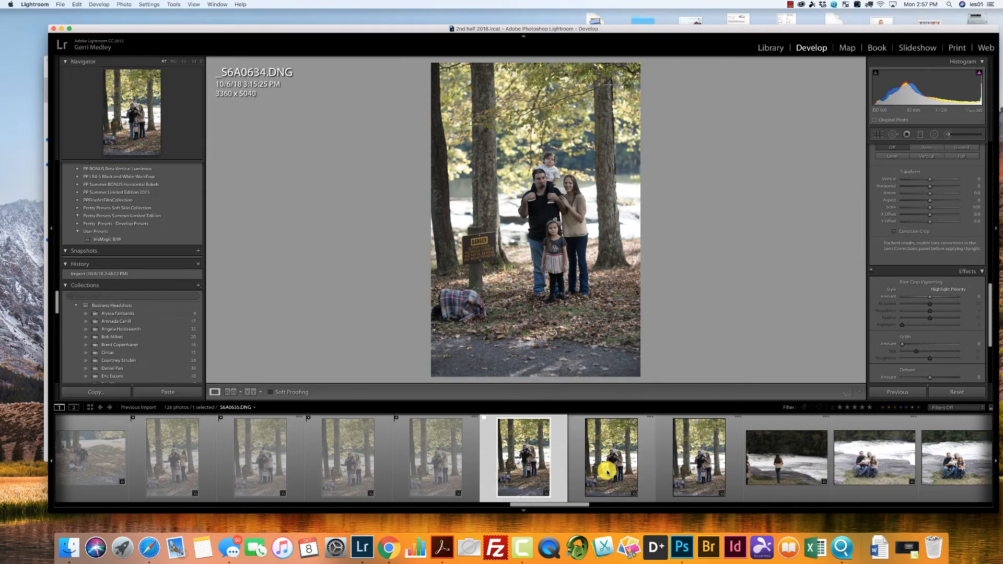
pyautogui.press('Right')
pyautogui.press('x')
pyautogui.press('Right')
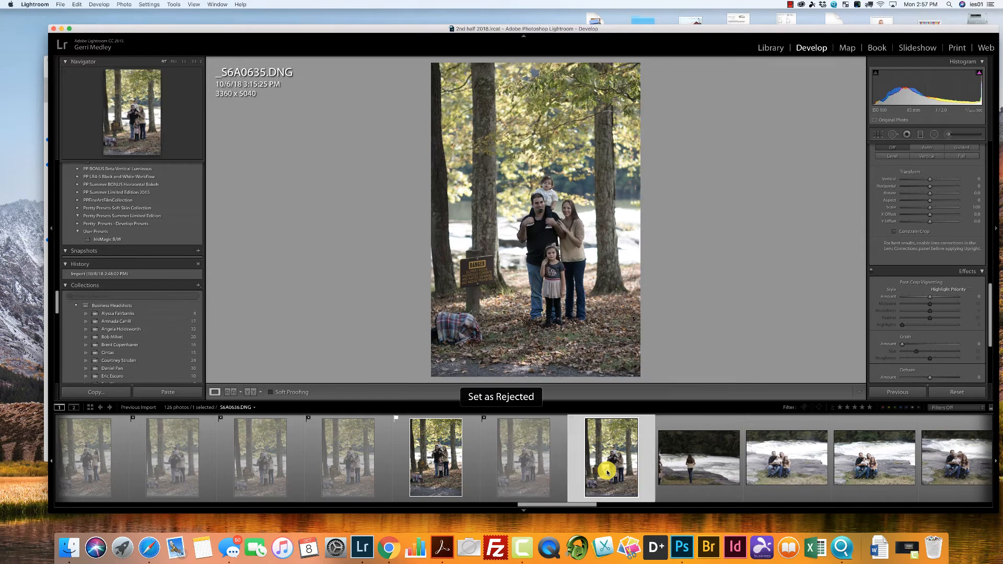
pyautogui.click(608, 471)
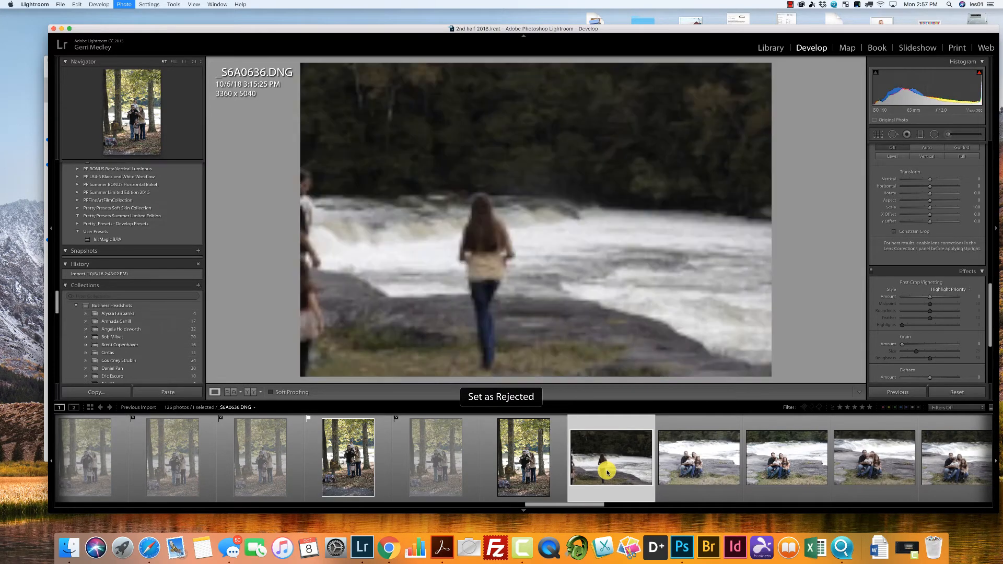
pyautogui.press('x')
pyautogui.press('Right')
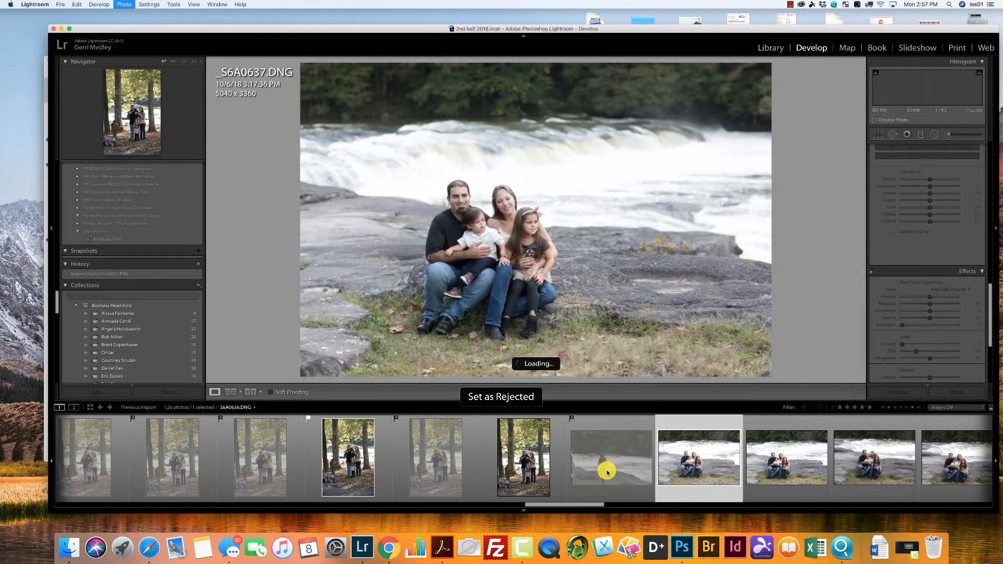
pyautogui.press('x')
pyautogui.press('Right')
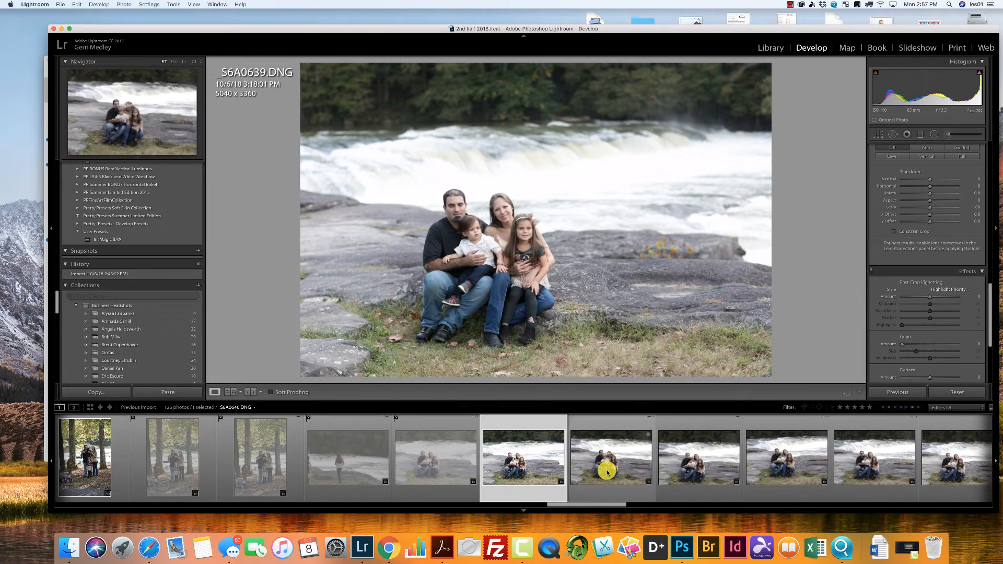
# - Flag the riverside family photos _S6A0639, _S6A0641 and _S6A0642 as picks, and reject _S6A0640
pyautogui.press('p')
pyautogui.press('Right')
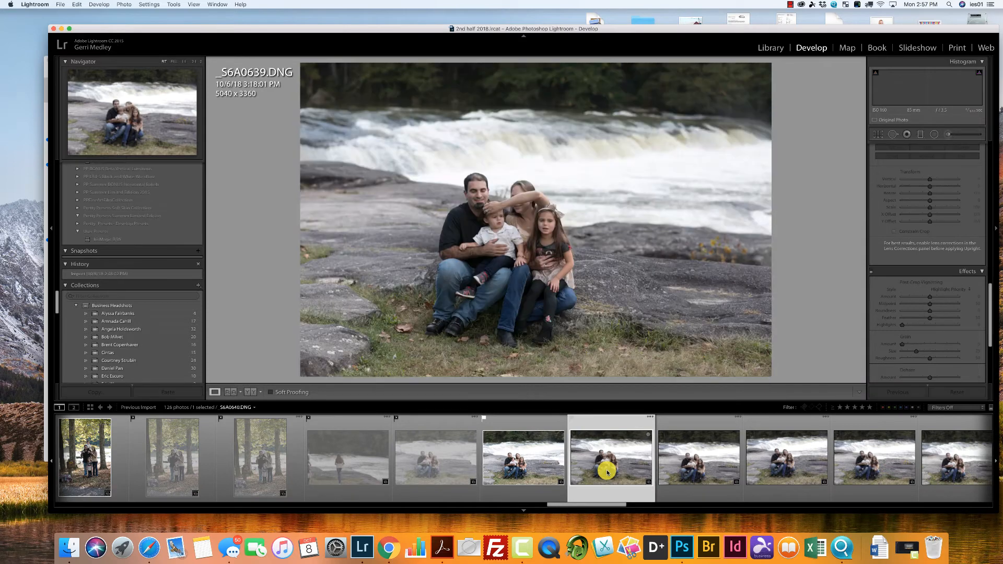
pyautogui.press('x')
pyautogui.press('Right')
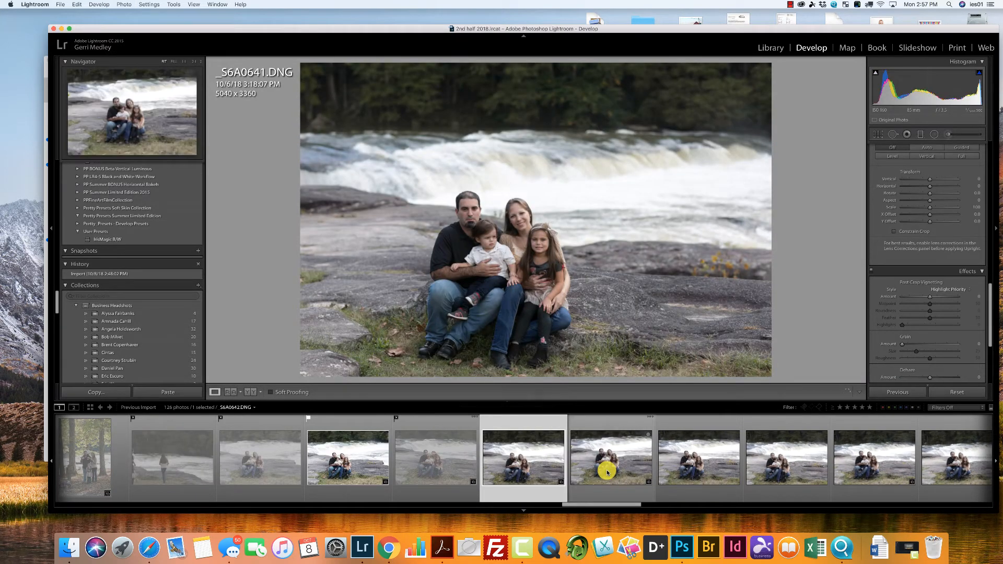
pyautogui.press('p')
pyautogui.press('Right')
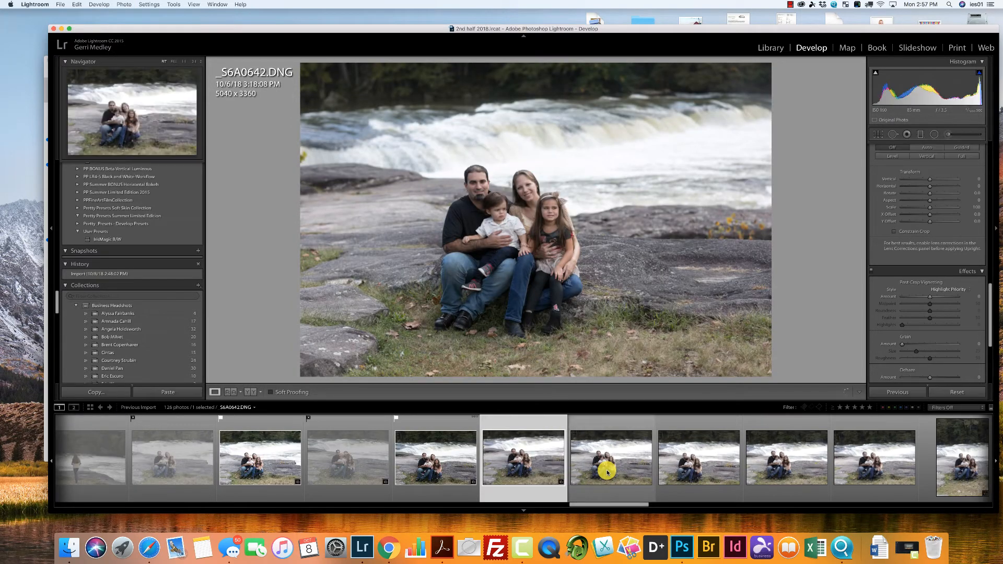
pyautogui.press('p')
pyautogui.press('Right')
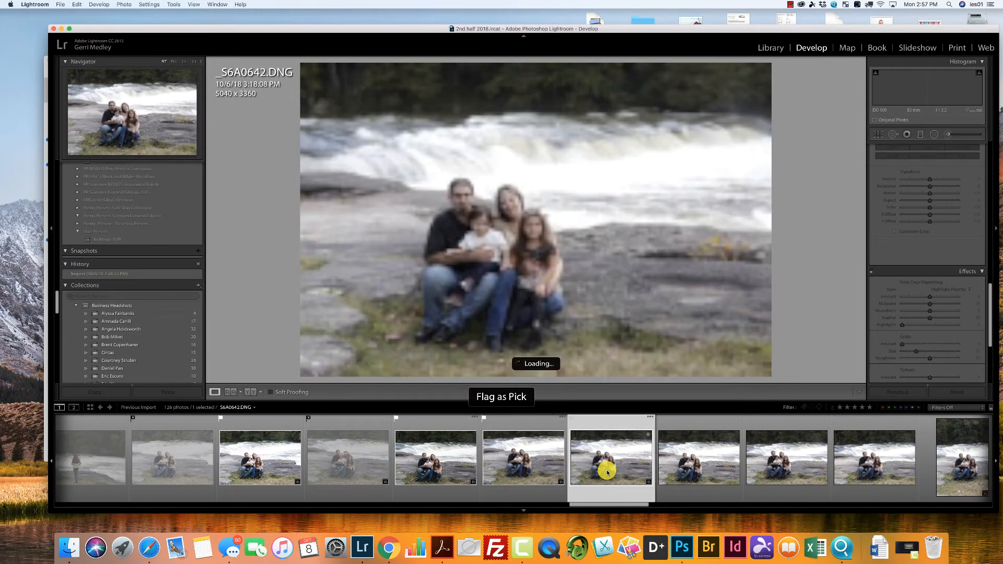
# - Flag the riverside family photos _S6A0643, _S6A0644 and _S6A0645 as picks
pyautogui.press('x')
pyautogui.press('Right')
pyautogui.press('p')
pyautogui.press('Right')
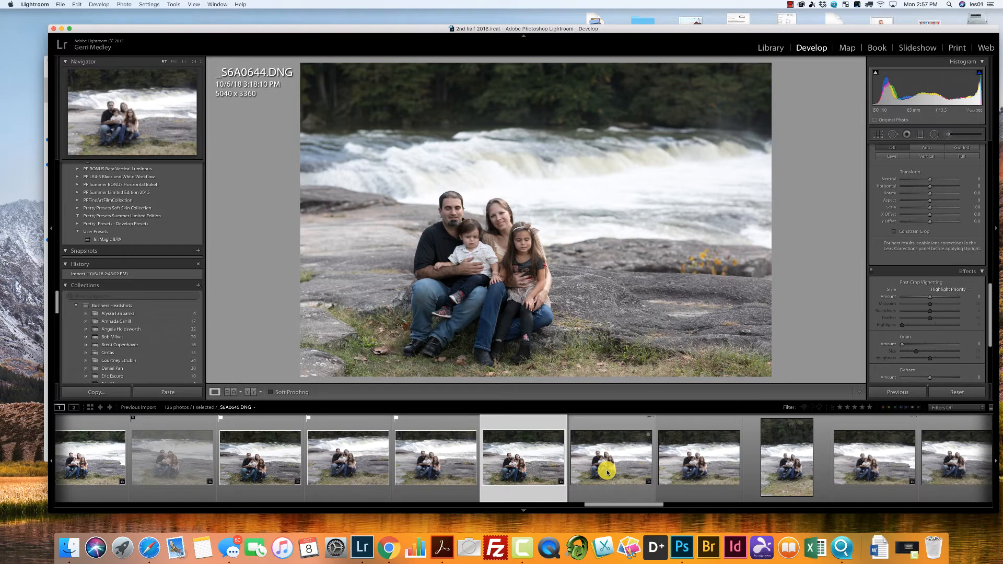
pyautogui.press('p')
pyautogui.press('Right')
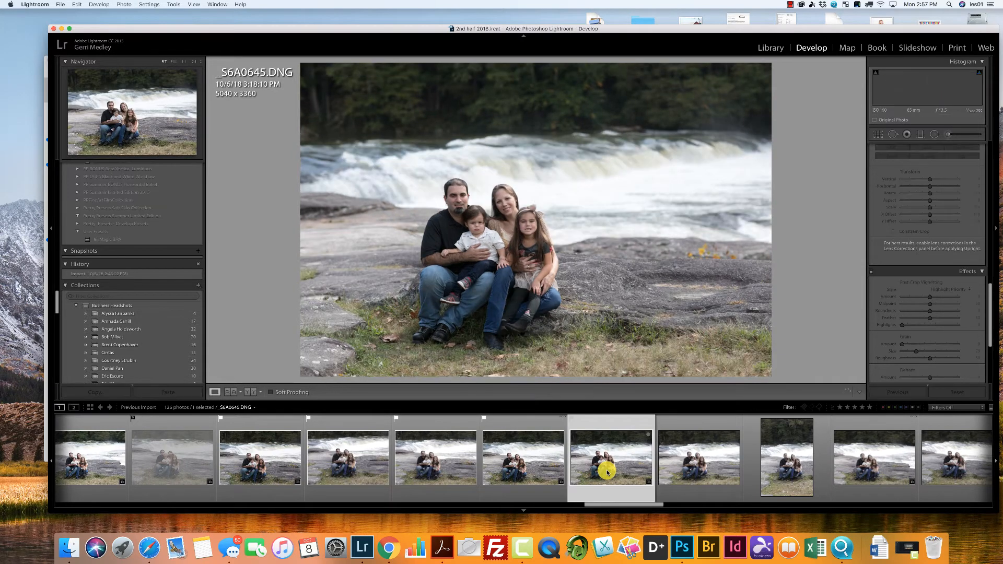
pyautogui.press('p')
pyautogui.press('Right')
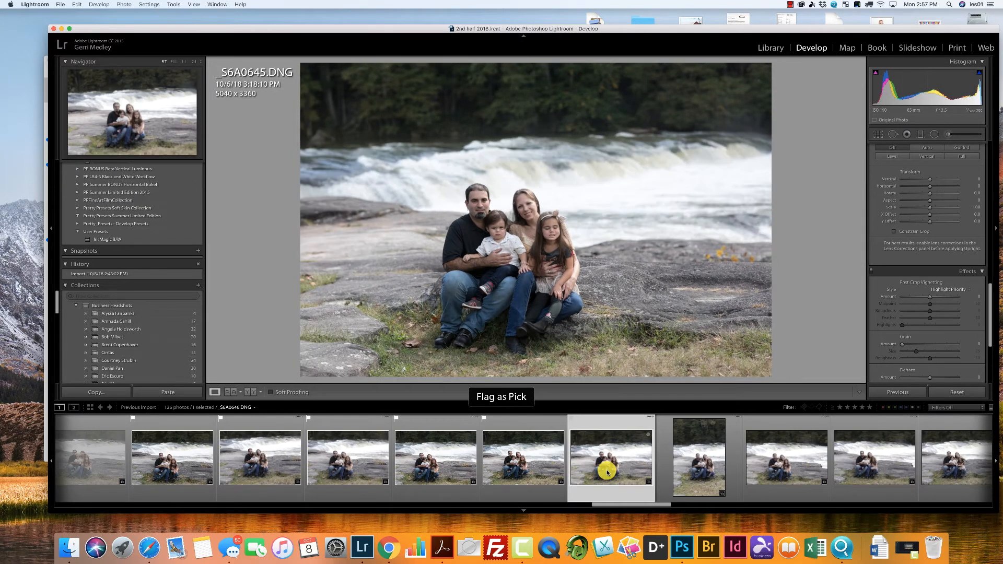
# - Reject the riverside family photos _S6A0646 through _S6A0650, including the vertical shot _S6A0647
pyautogui.press('x')
pyautogui.press('Right')
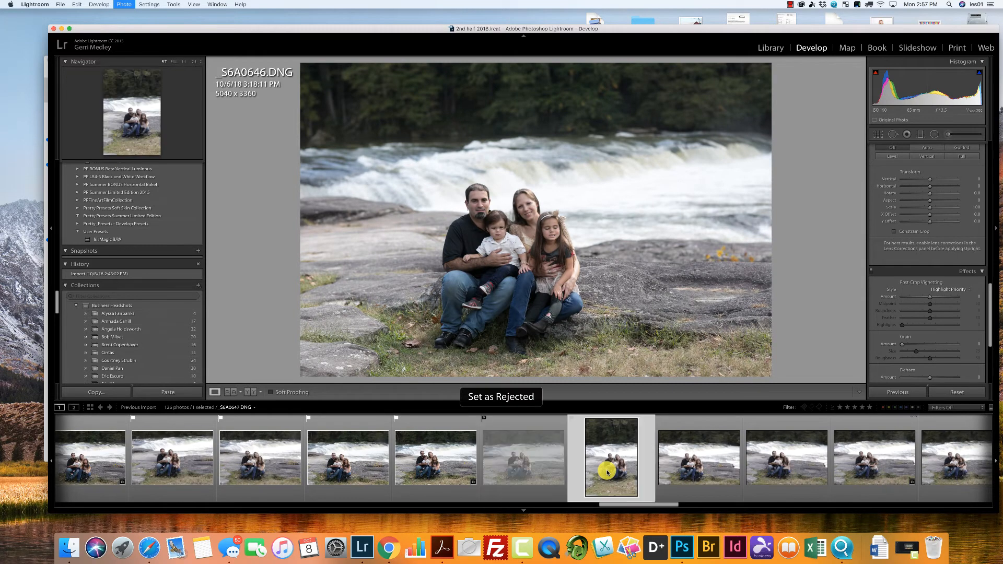
pyautogui.press('x')
pyautogui.press('Right')
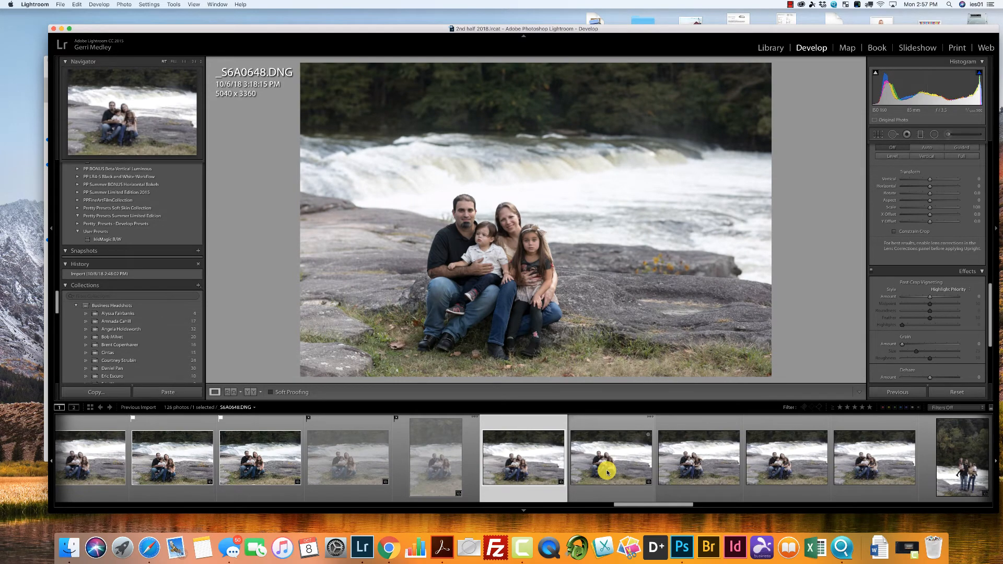
pyautogui.press('x')
pyautogui.press('Right')
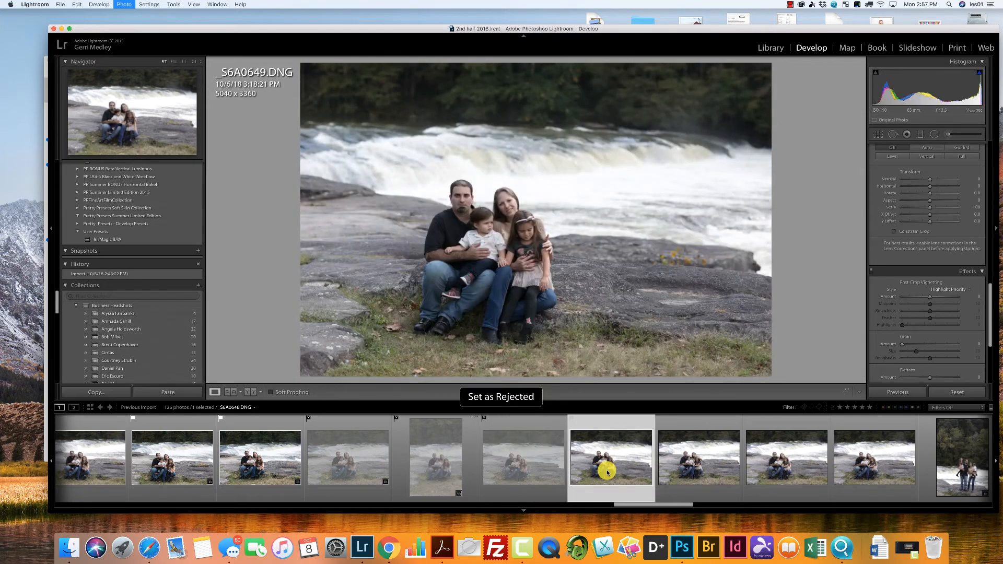
pyautogui.press('Right')
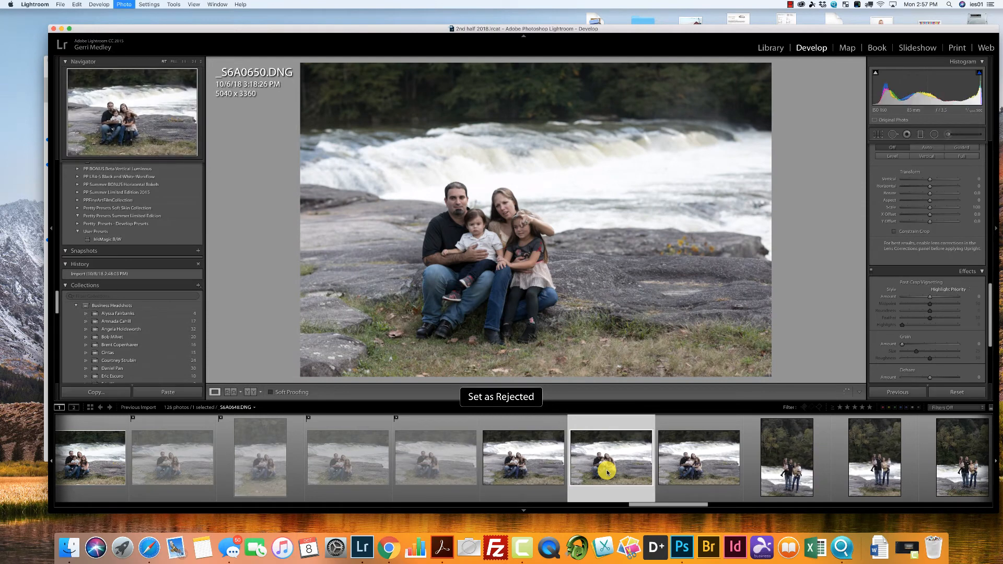
pyautogui.press('x')
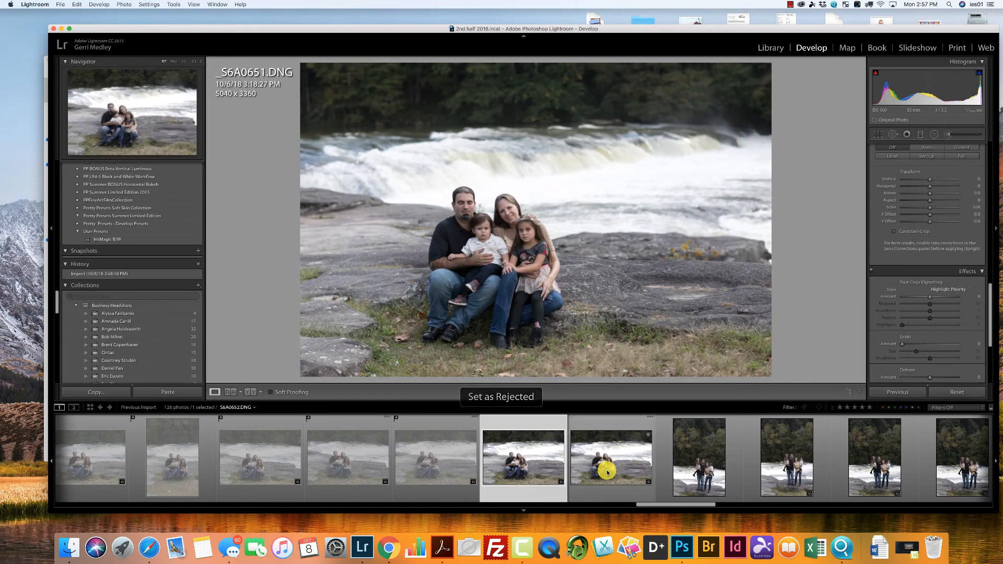
# - Flag the riverside family photos _S6A0651, _S6A0652 and _S6A0655 as picks, and reject _S6A0653, _S6A0654 and _S6A0656
pyautogui.press('p')
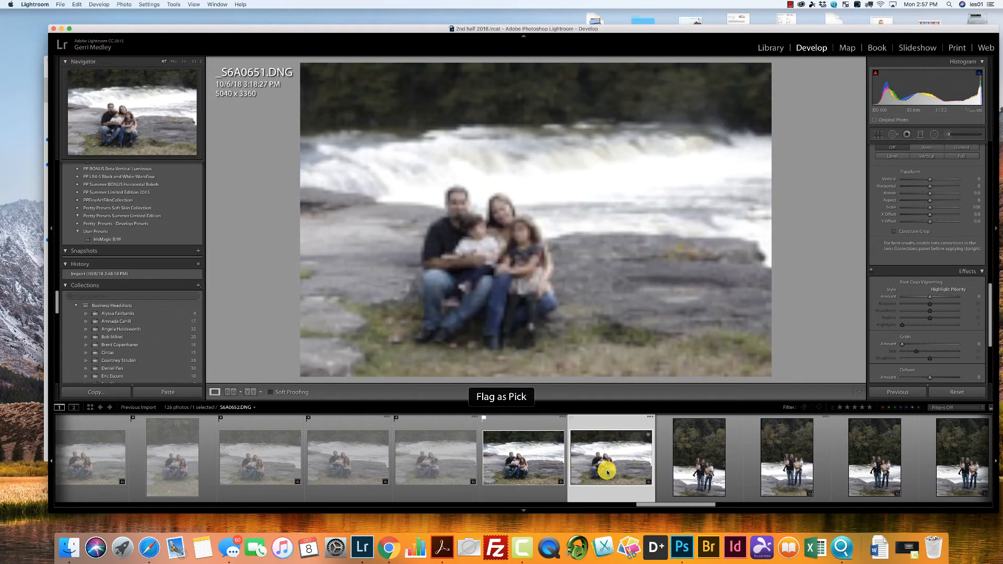
pyautogui.press('p')
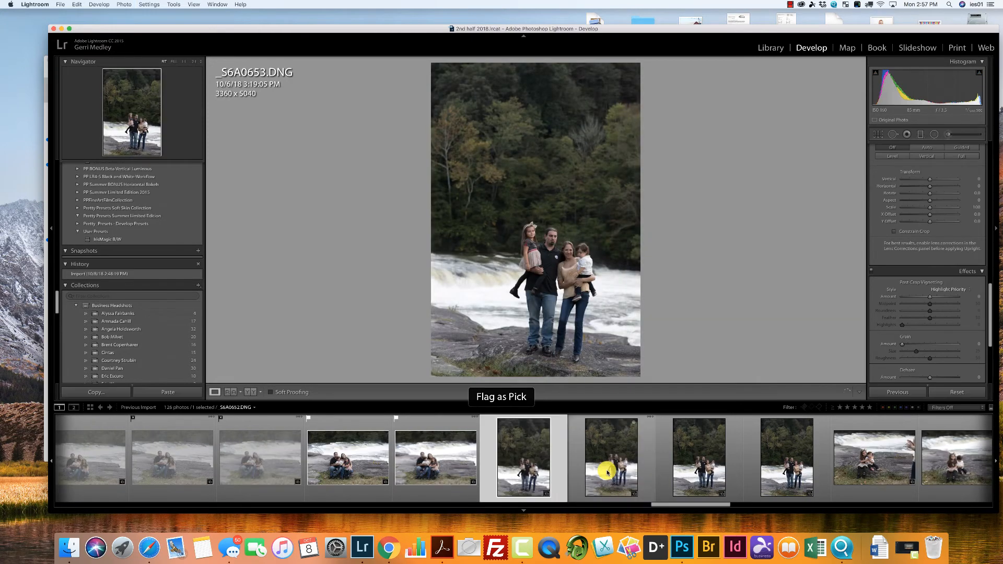
pyautogui.press('x')
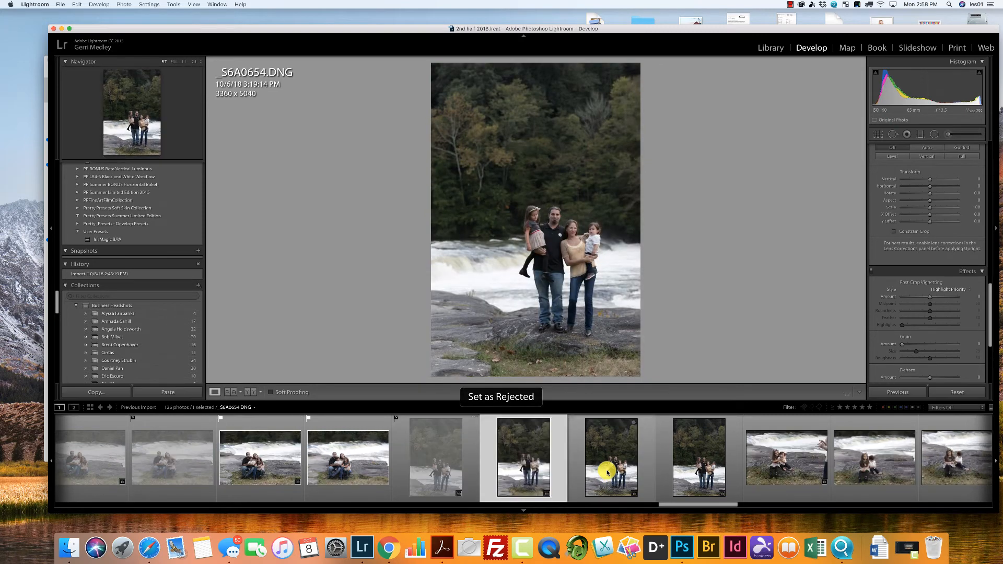
pyautogui.press('x')
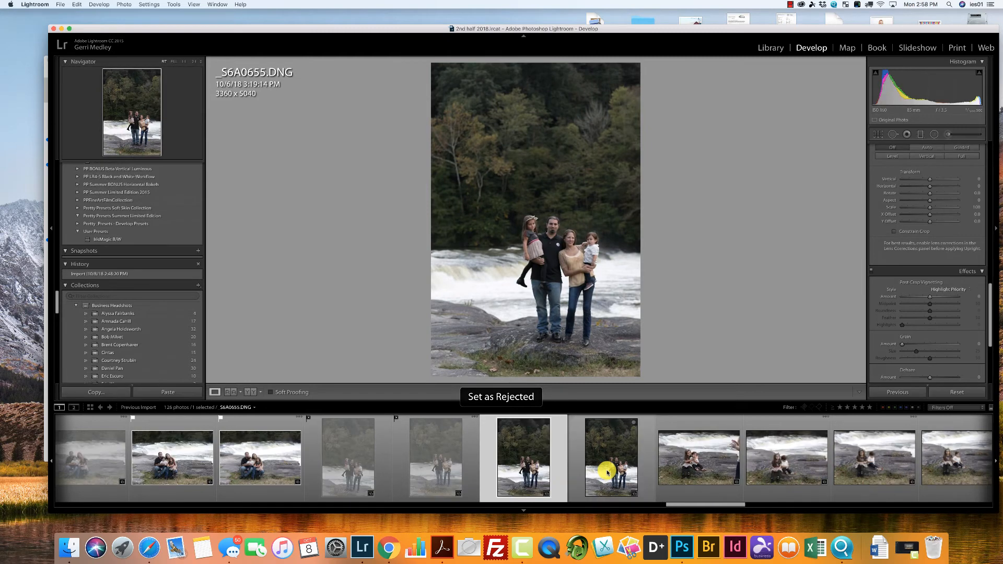
pyautogui.press('p')
pyautogui.press('x')
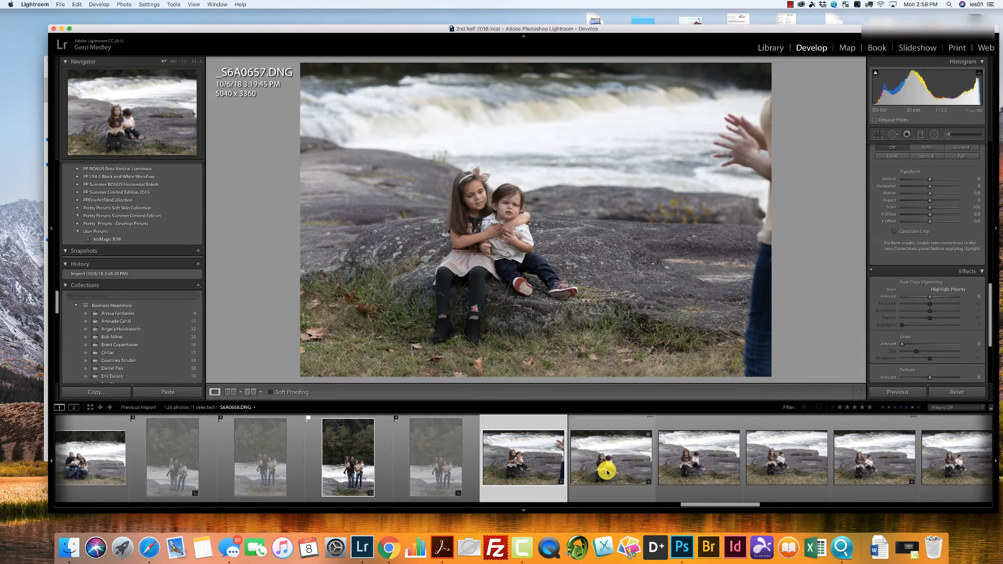
# - Flag the photos of the two children sitting by the river _S6A0657, _S6A0660 and _S6A0661 as picks, and reject _S6A0658, _S6A0659 and _S6A0662
pyautogui.press('p')
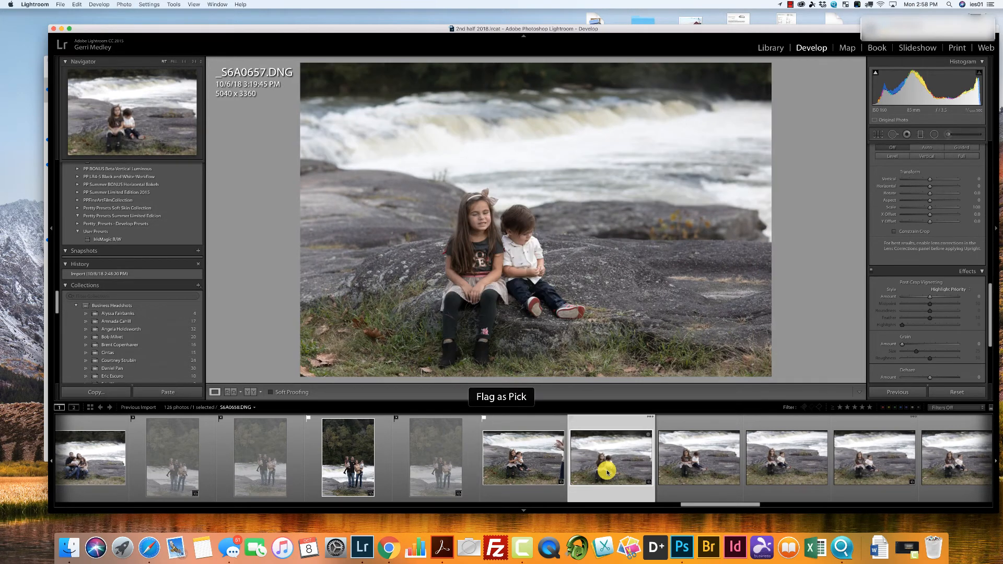
pyautogui.press('x')
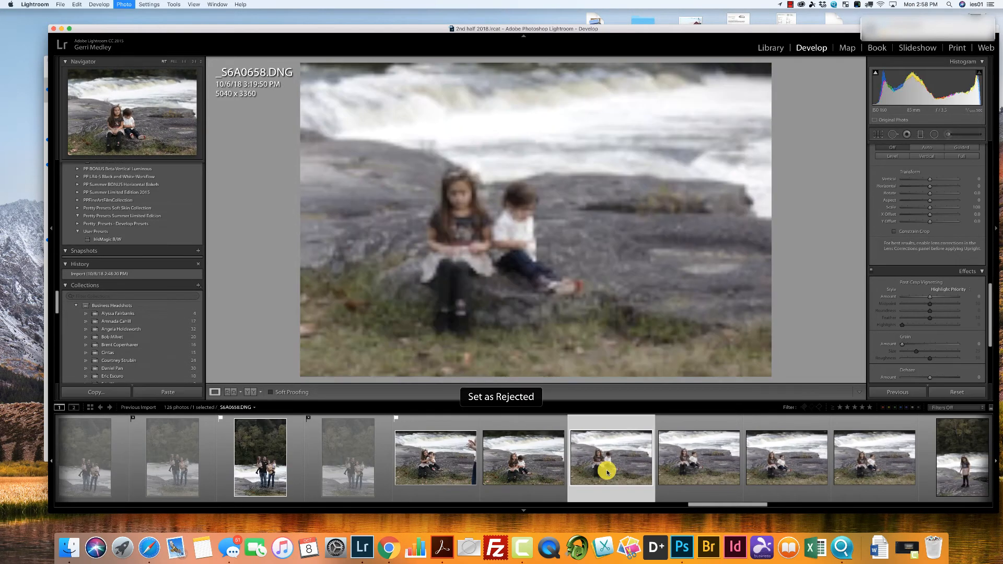
pyautogui.press('x')
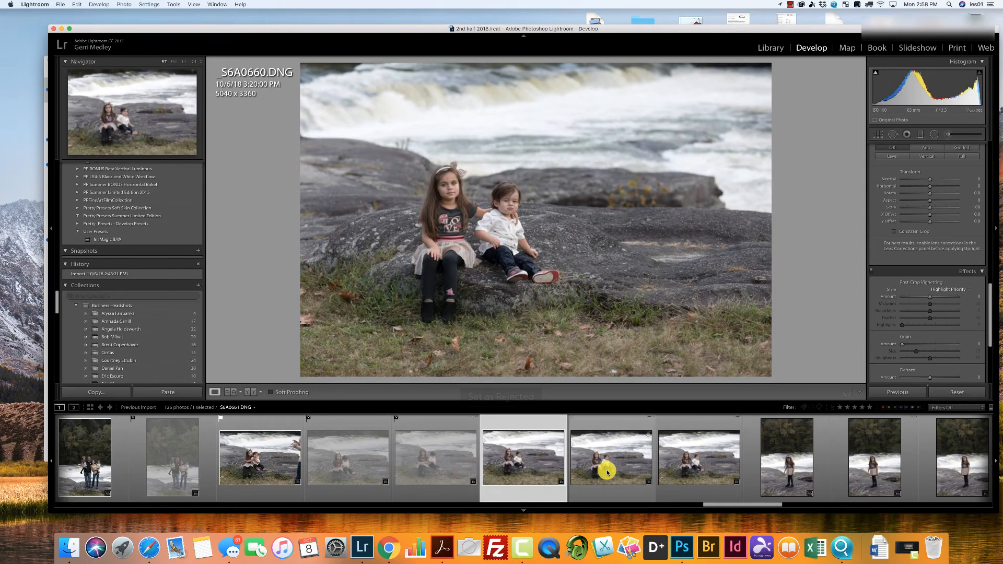
pyautogui.press('p')
pyautogui.press('Right')
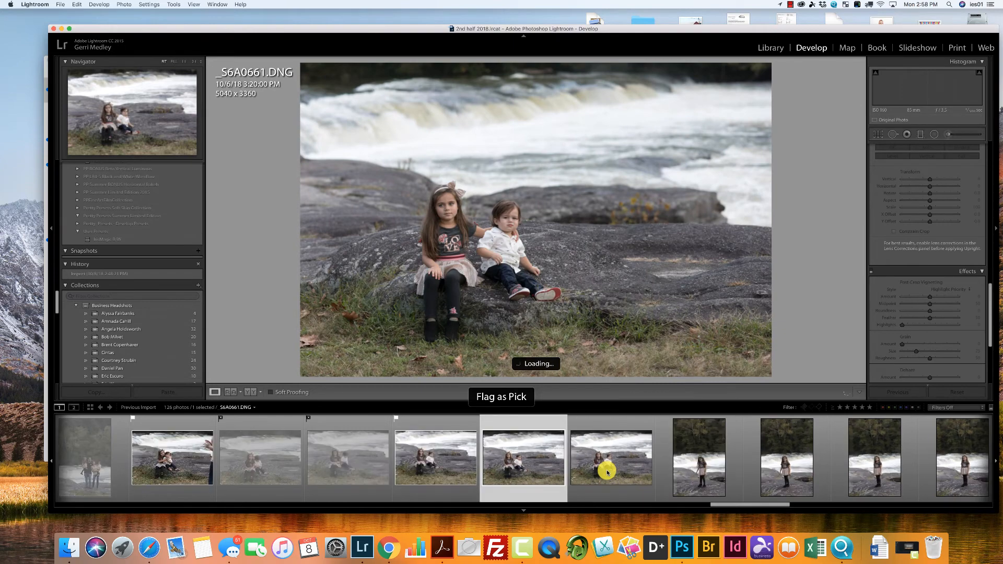
pyautogui.press('p')
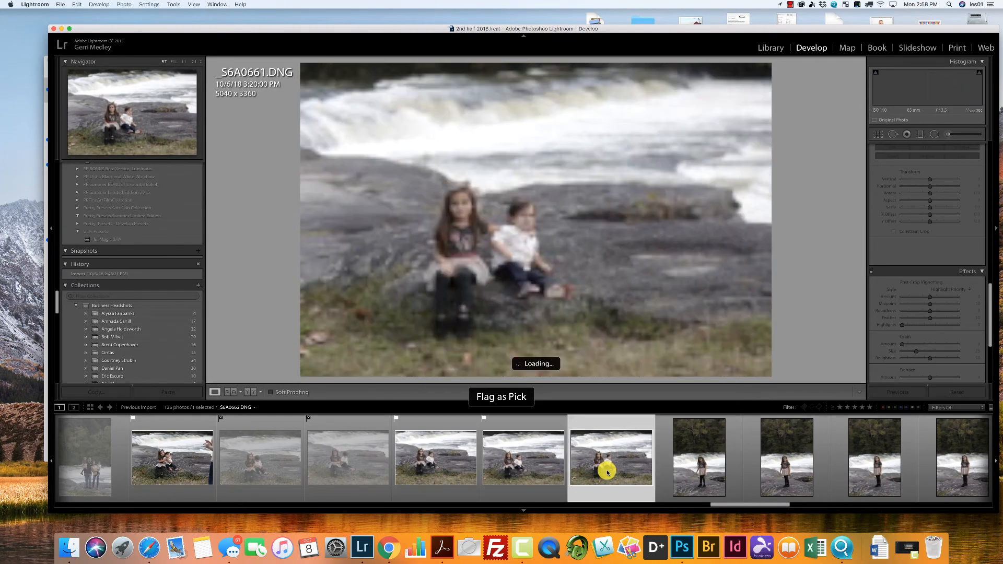
pyautogui.press('x')
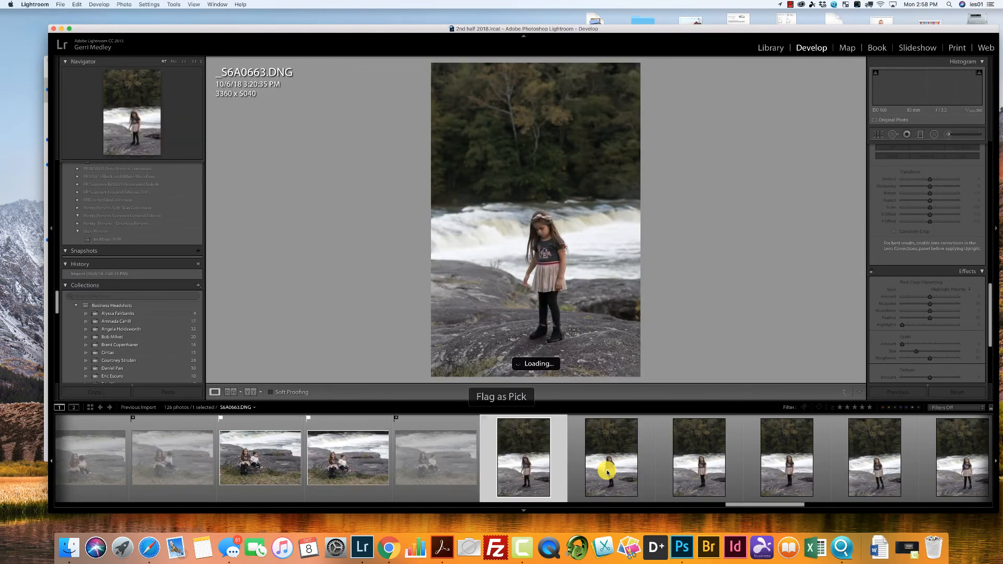
# - Flag the vertical photos of the girl _S6A0664, _S6A0665 and _S6A0669 as picks, and reject _S6A0663 and _S6A0666 through _S6A0668
pyautogui.press('x')
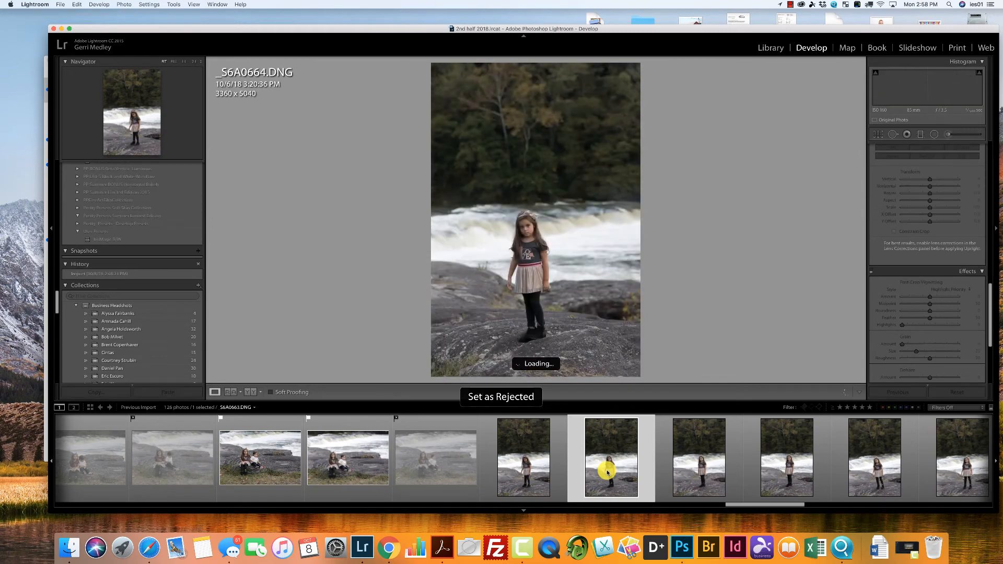
pyautogui.press('p')
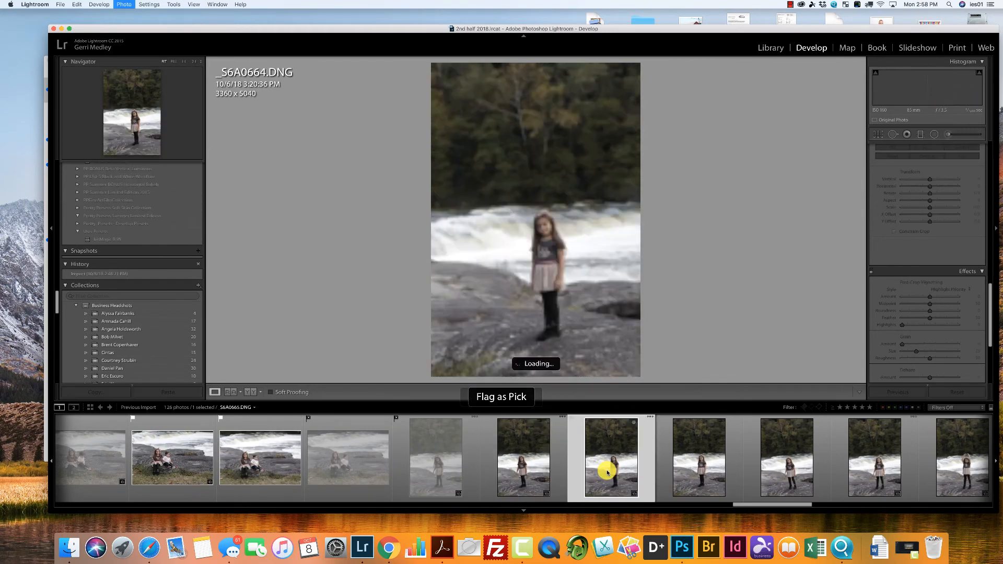
pyautogui.press('p')
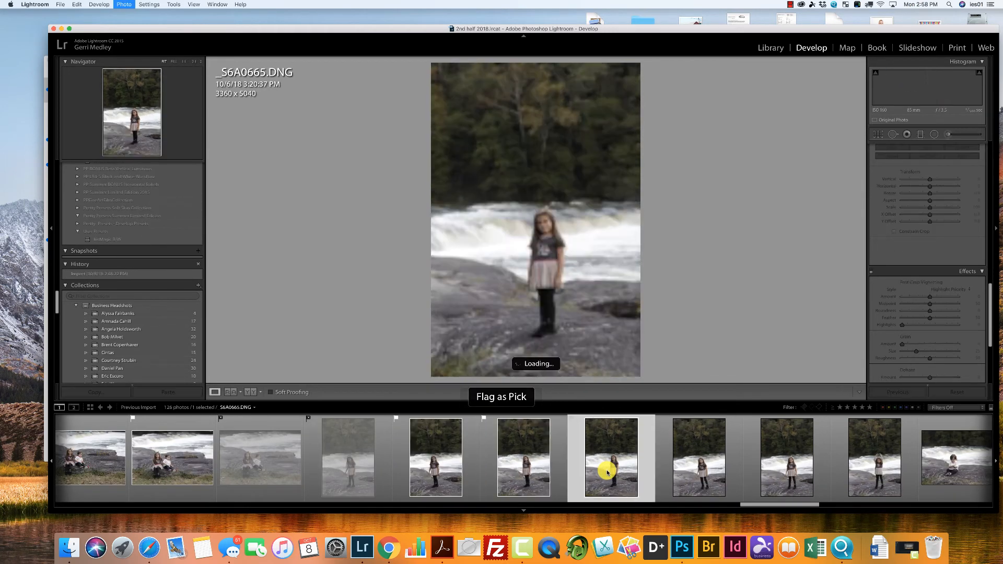
pyautogui.press('x')
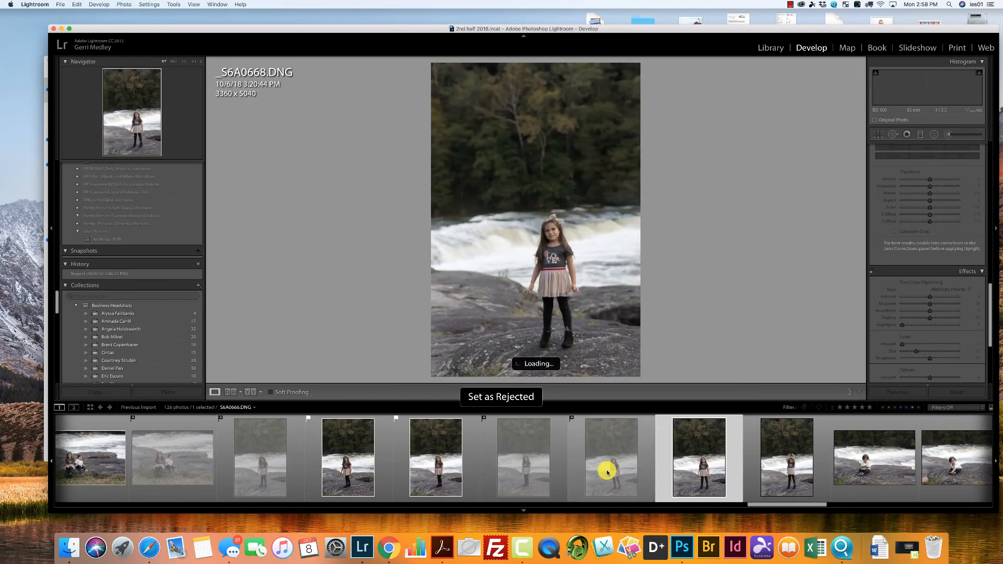
pyautogui.press('x')
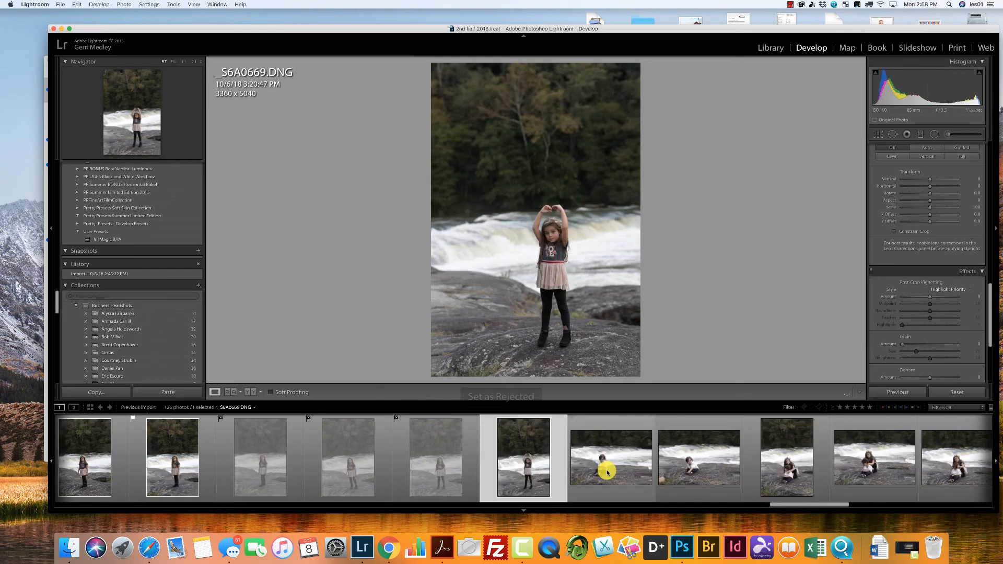
pyautogui.press('p')
# - Flag the toddler photos _S6A0670 and _S6A0671 as picks, and reject the sibling shots _S6A0672 through _S6A0675
pyautogui.press('p')
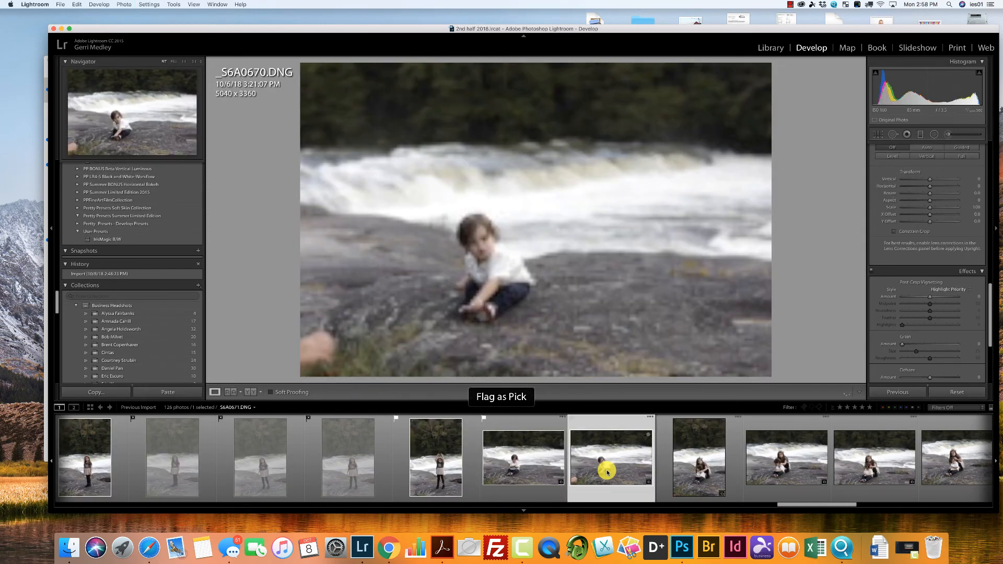
pyautogui.press('p')
pyautogui.press('p')
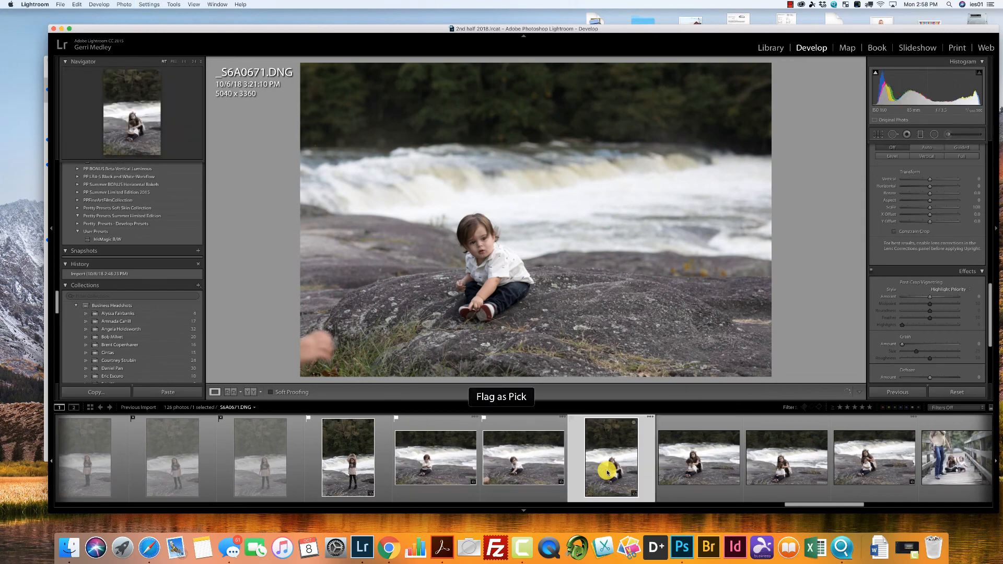
pyautogui.press('x')
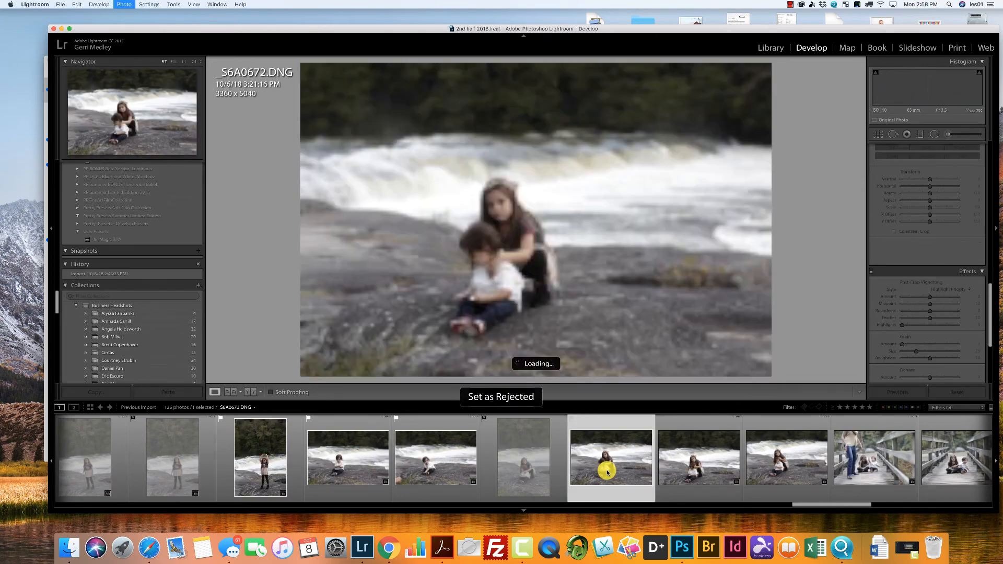
pyautogui.press('p')
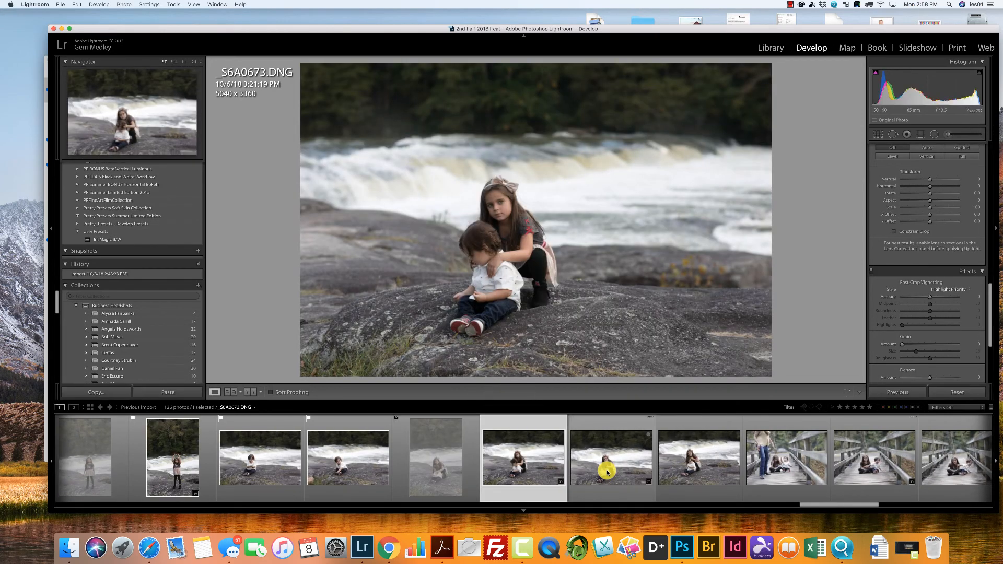
pyautogui.press('x')
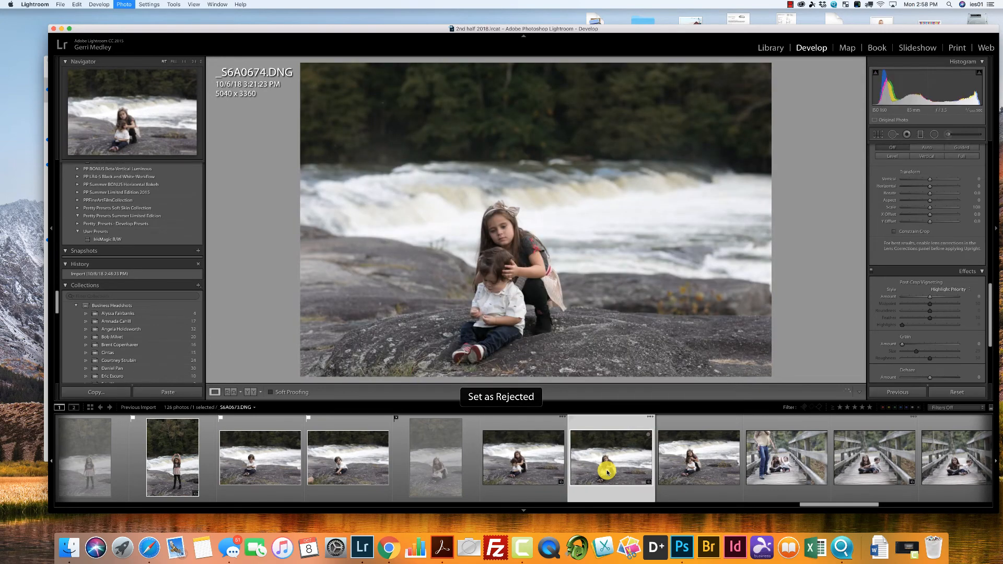
pyautogui.press('x')
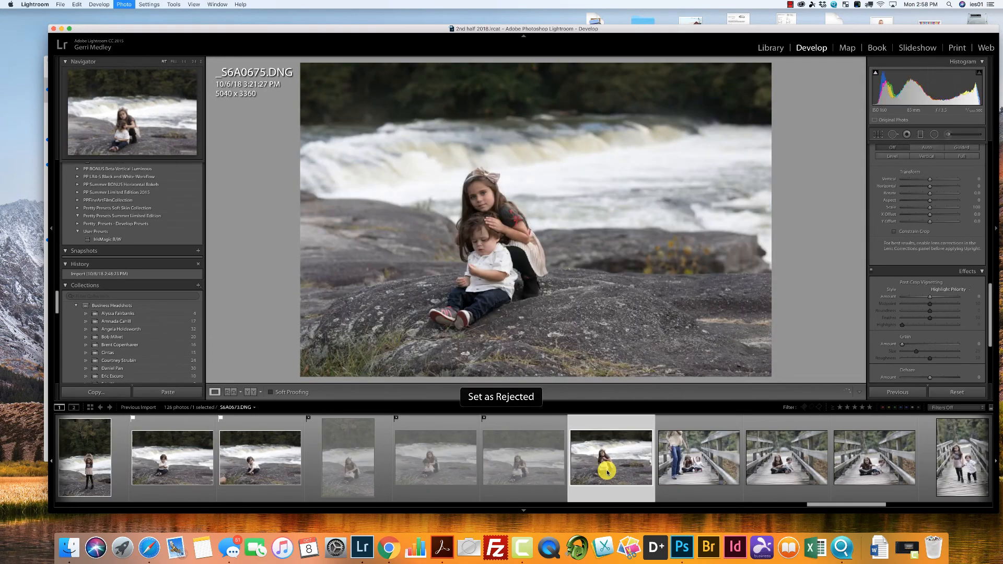
pyautogui.press('x')
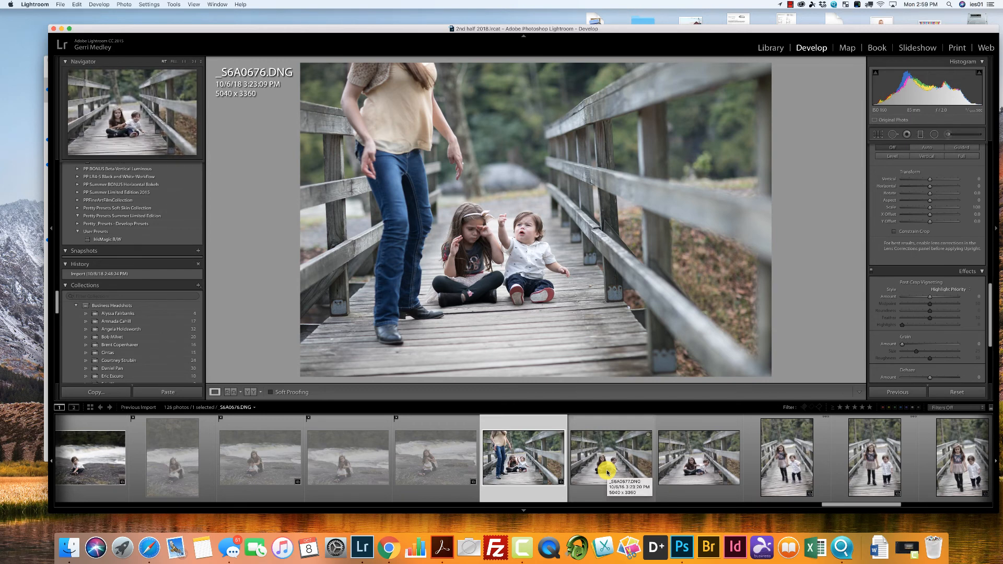
# - Flag the photos of the children on the bridge _S6A0677 and _S6A0680 as picks, and reject _S6A0676, _S6A0678, _S6A0679 and _S6A0681
pyautogui.press('x')
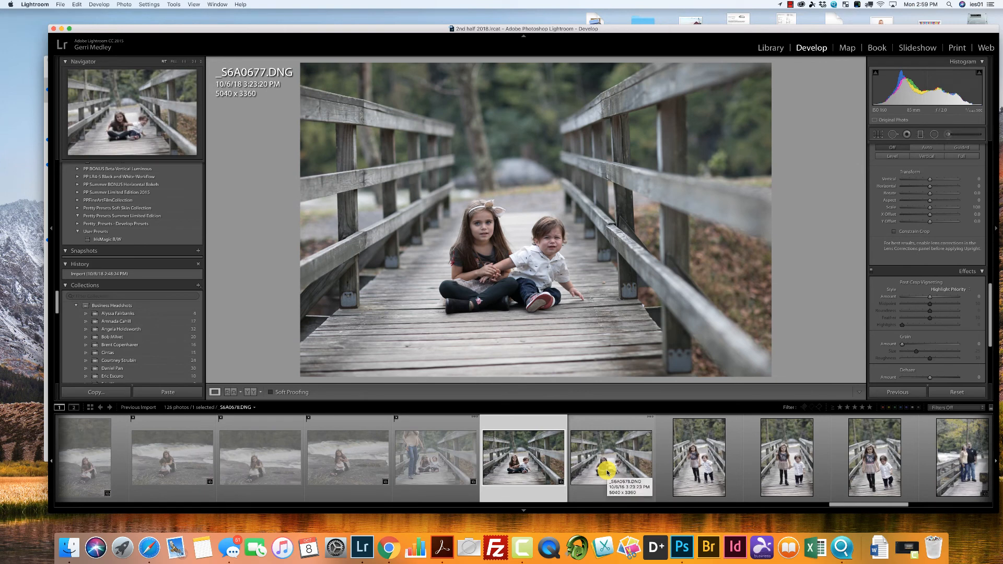
pyautogui.press('p')
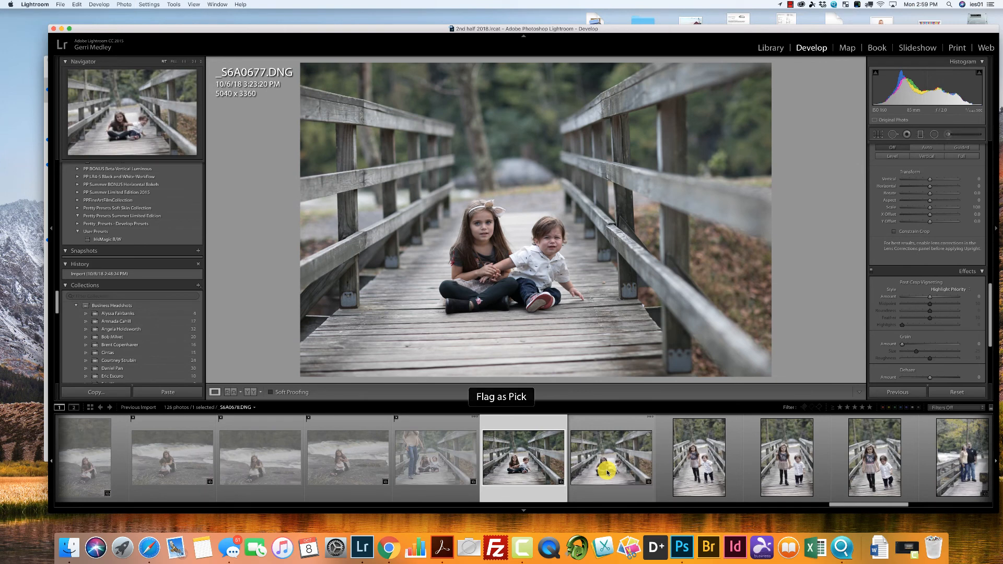
pyautogui.press('x')
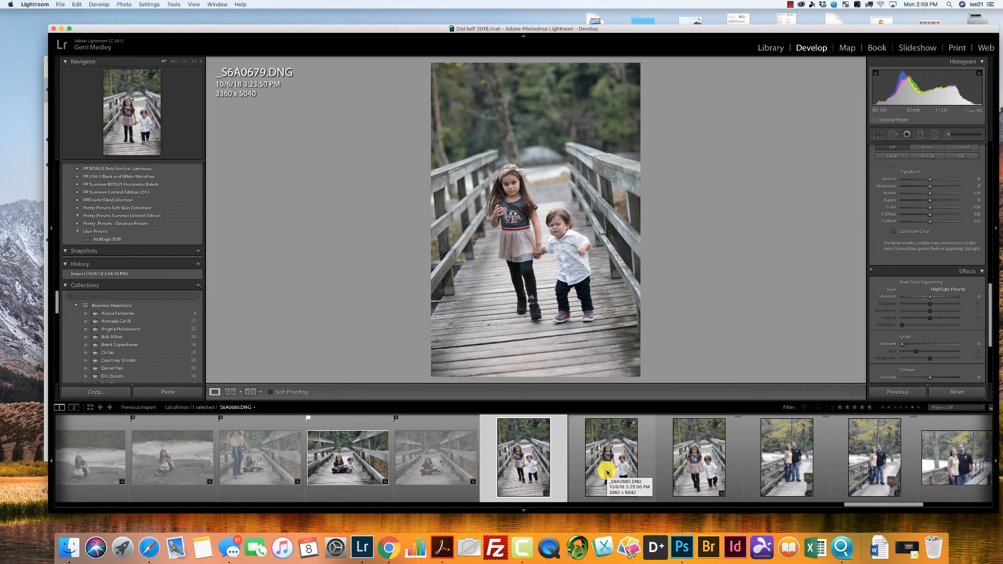
pyautogui.press('x')
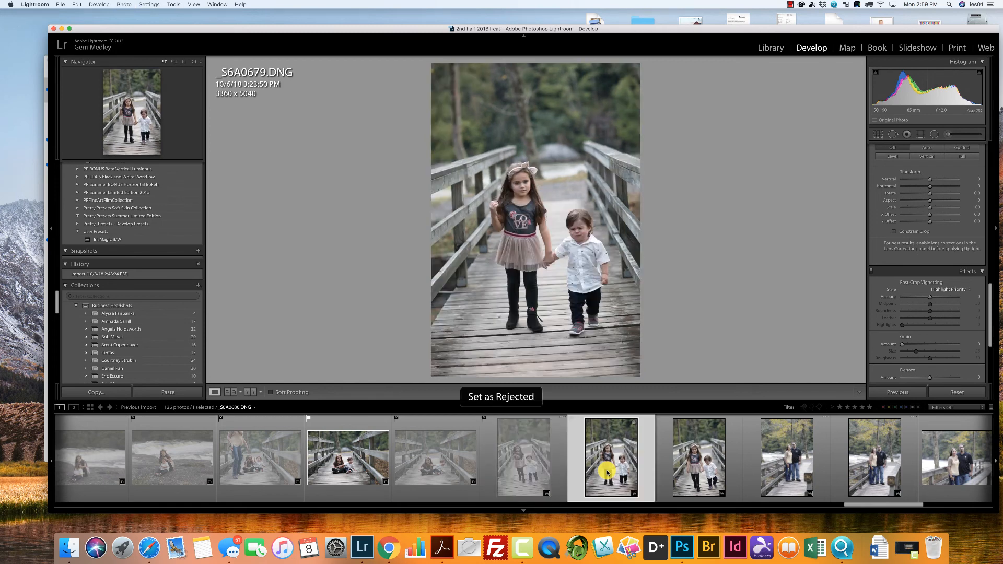
pyautogui.press('p')
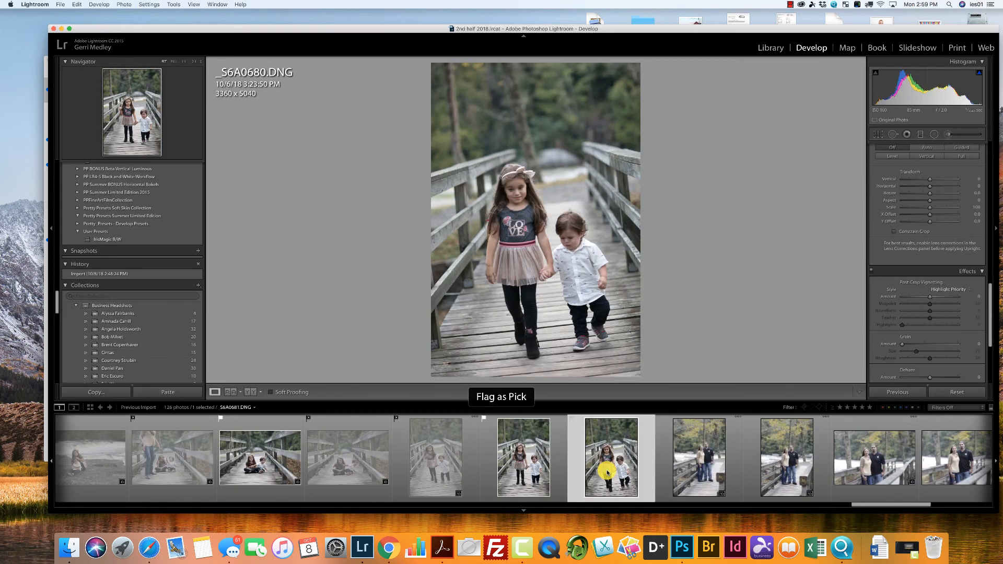
pyautogui.press('x')
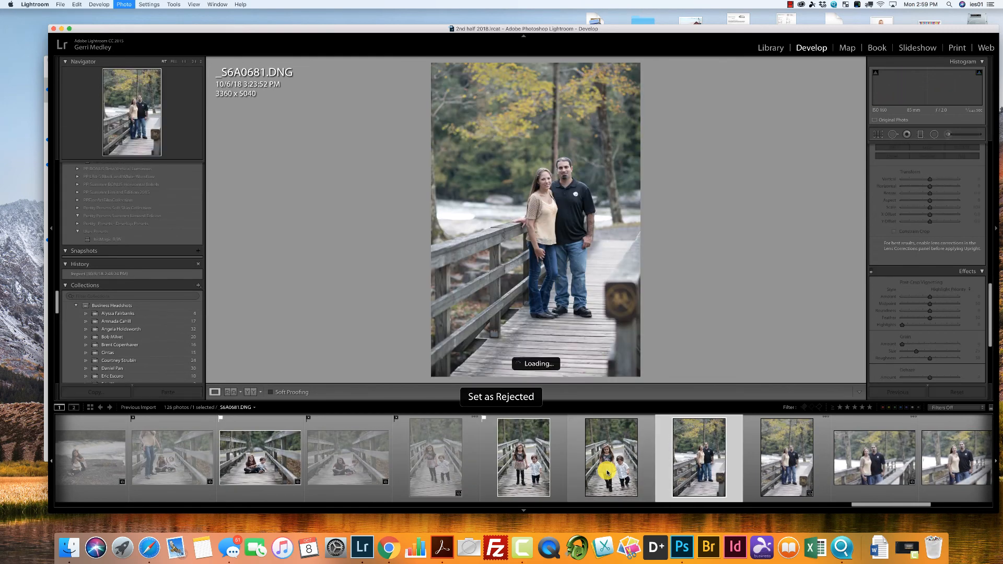
# - Flag the photos of the couple on the bridge _S6A0682 and _S6A0684 as picks, and reject _S6A0683 and _S6A0685
pyautogui.press('p')
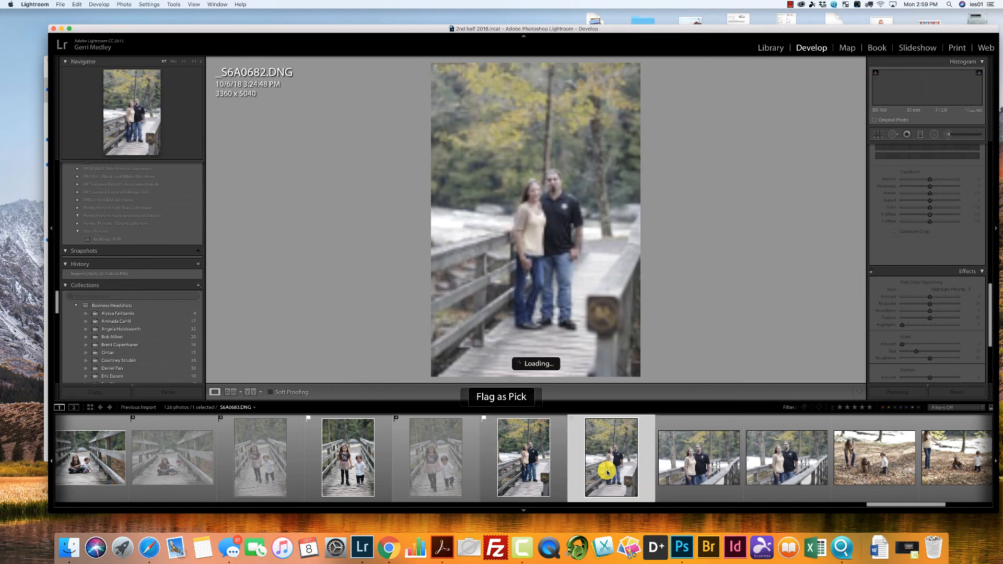
pyautogui.press('x')
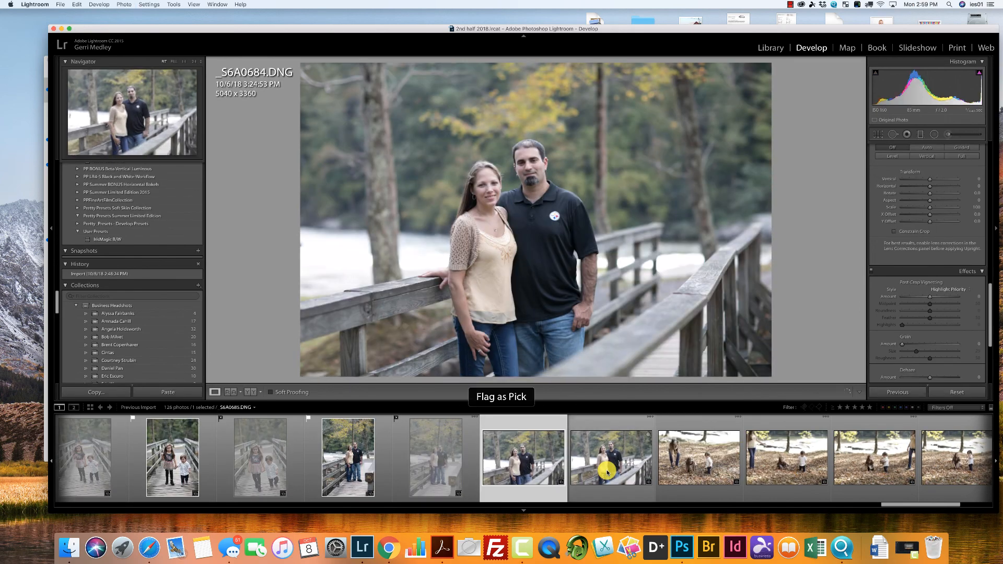
pyautogui.press('x')
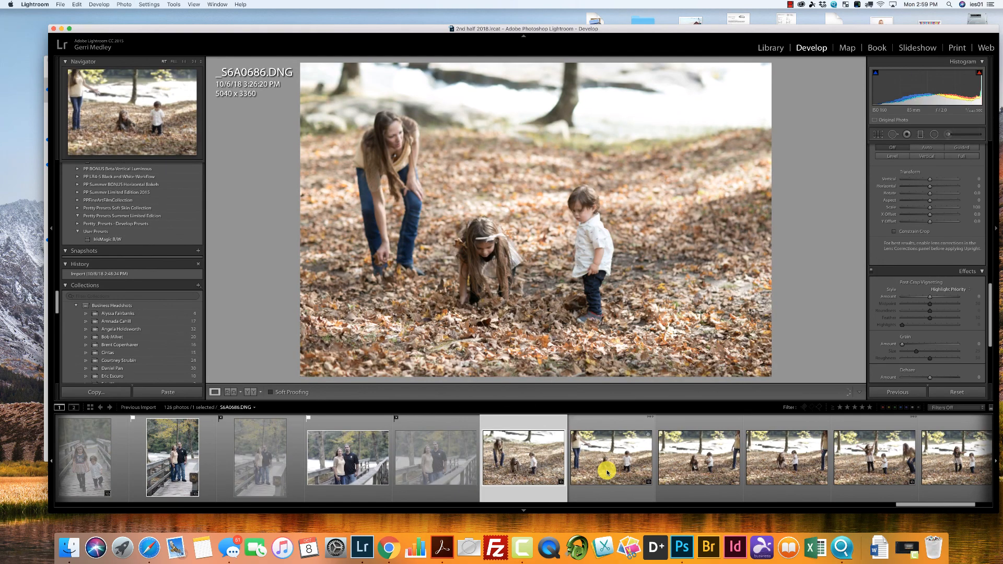
# - Flag the photo of the children in the fallen leaves _S6A0686 as a pick, and reject _S6A0687
pyautogui.press('p')
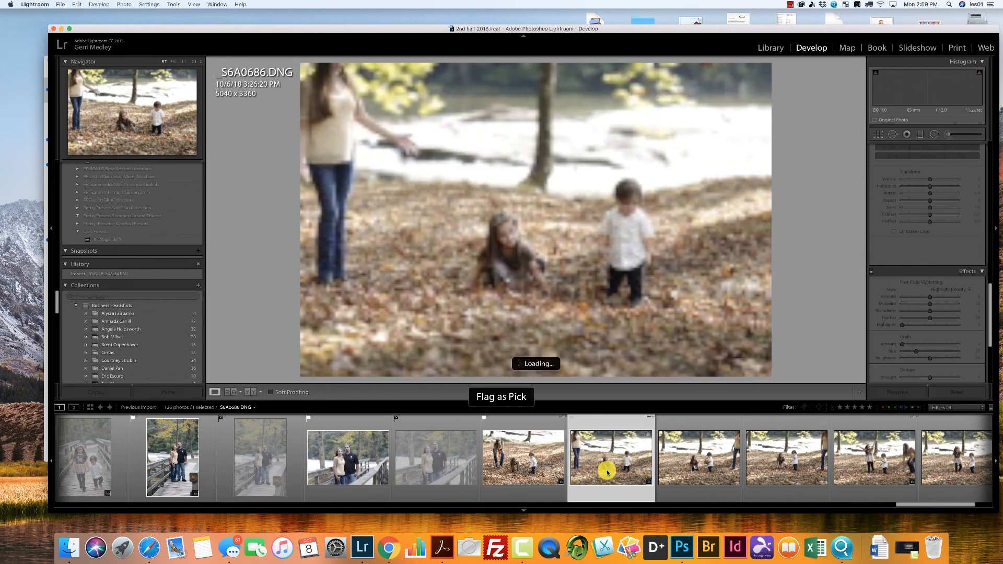
pyautogui.press('x')
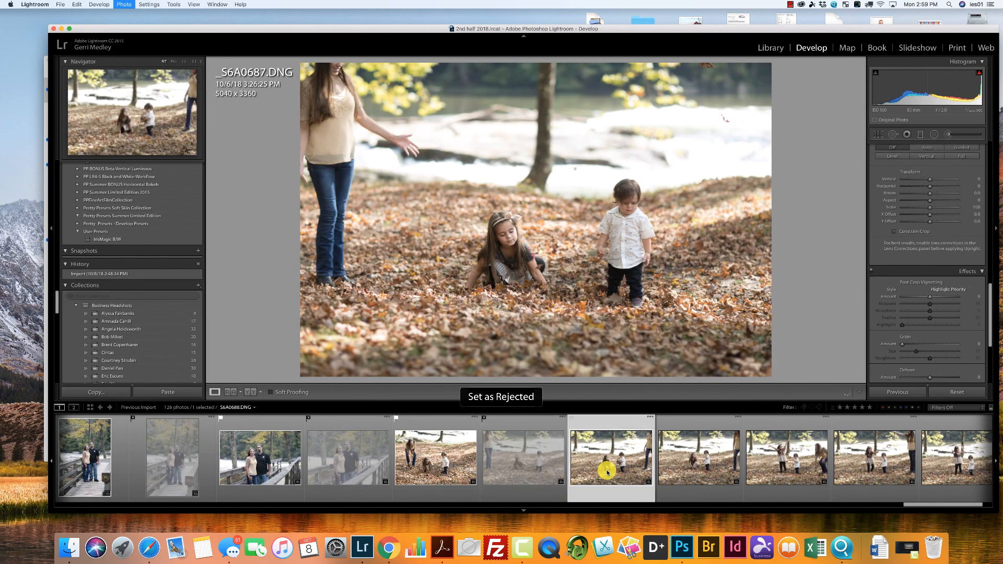
pyautogui.press('p')
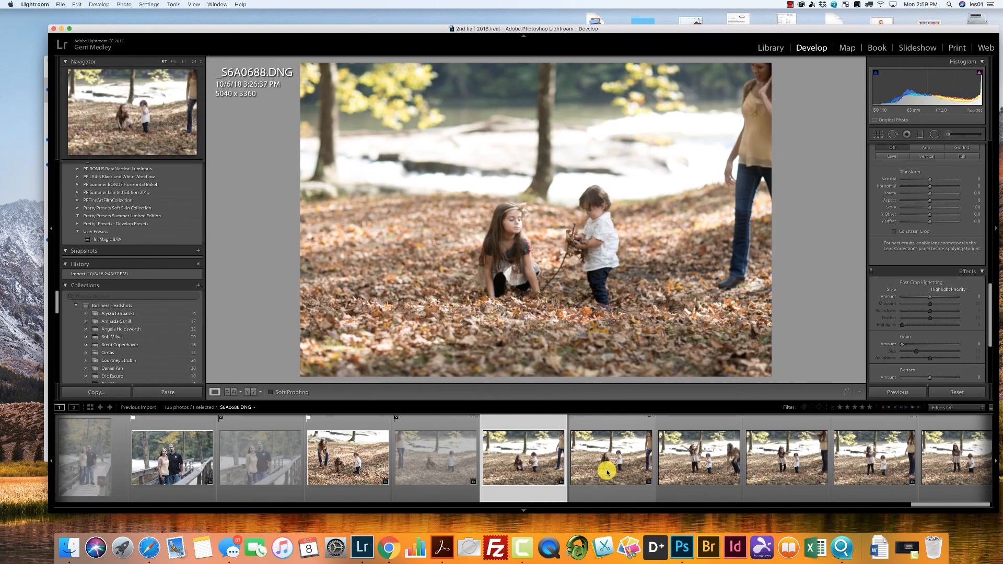
# - Flag the fallen-leaves photos _S6A0688, _S6A0689, _S6A0690, _S6A0692 and _S6A0693 as picks, and reject _S6A0691
pyautogui.press('p')
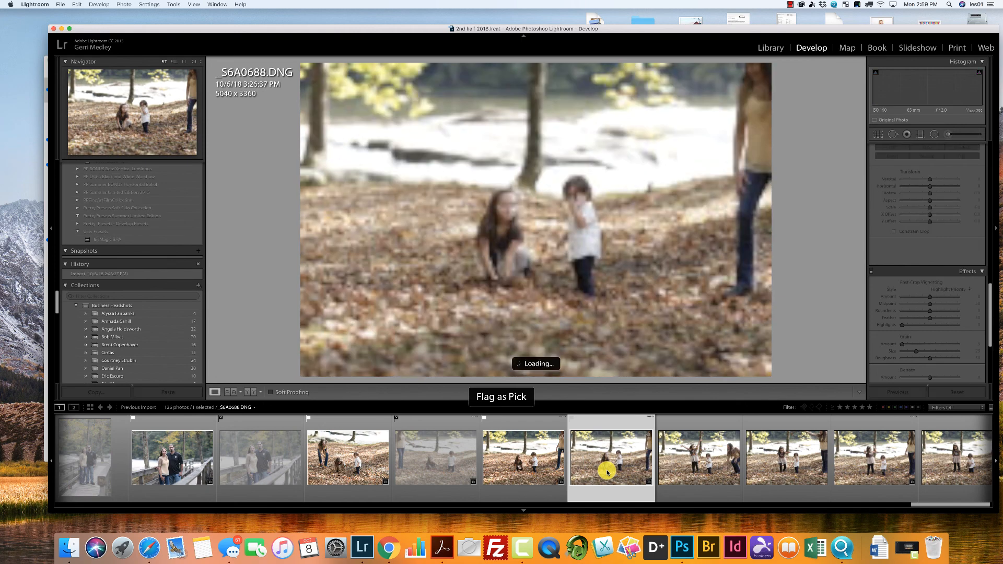
pyautogui.press('p')
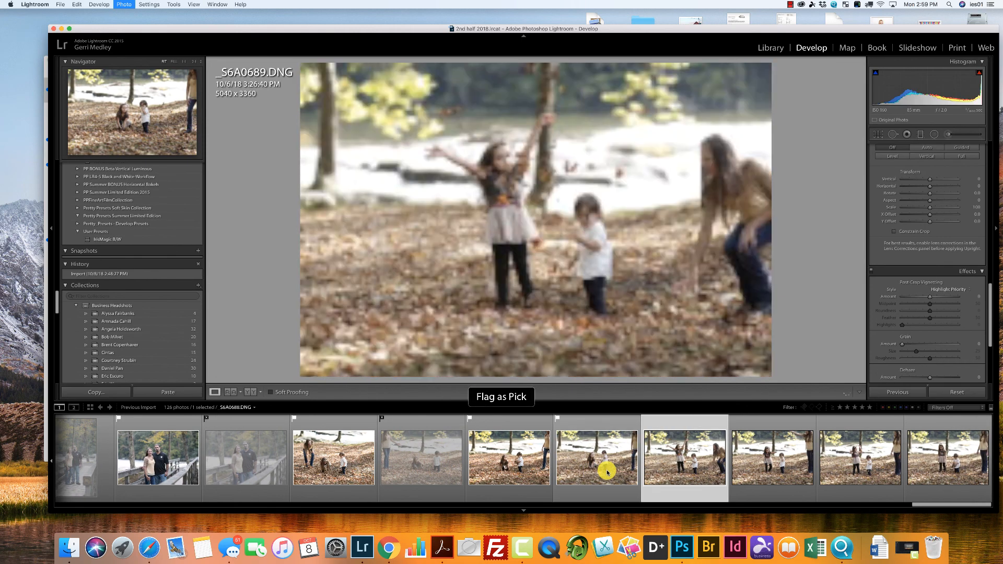
pyautogui.press('p')
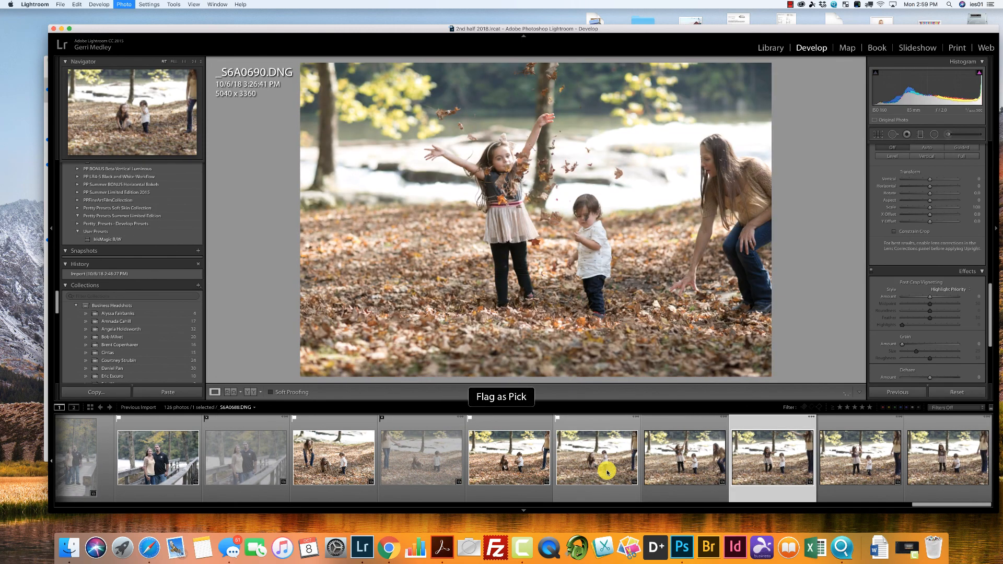
pyautogui.press('x')
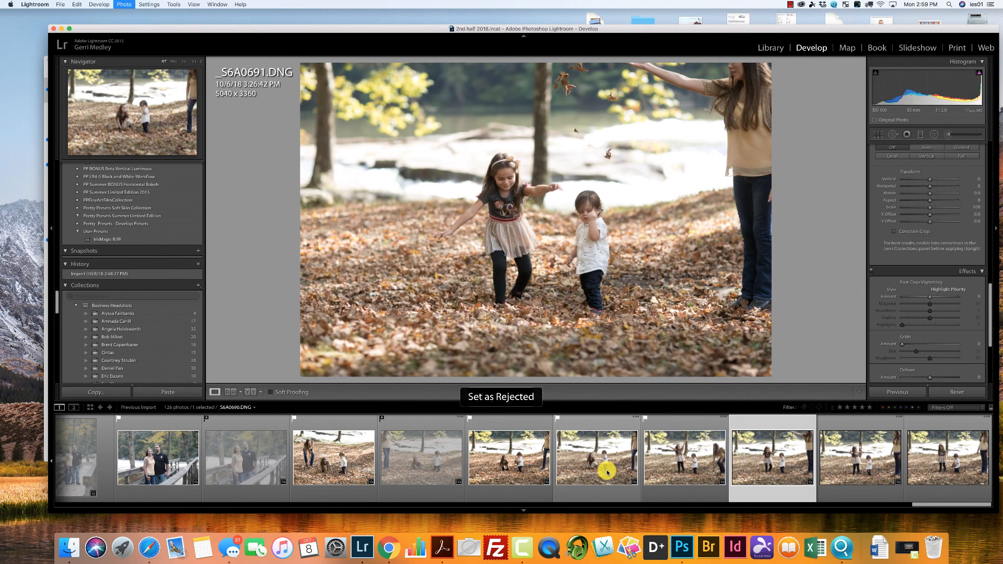
pyautogui.press('p')
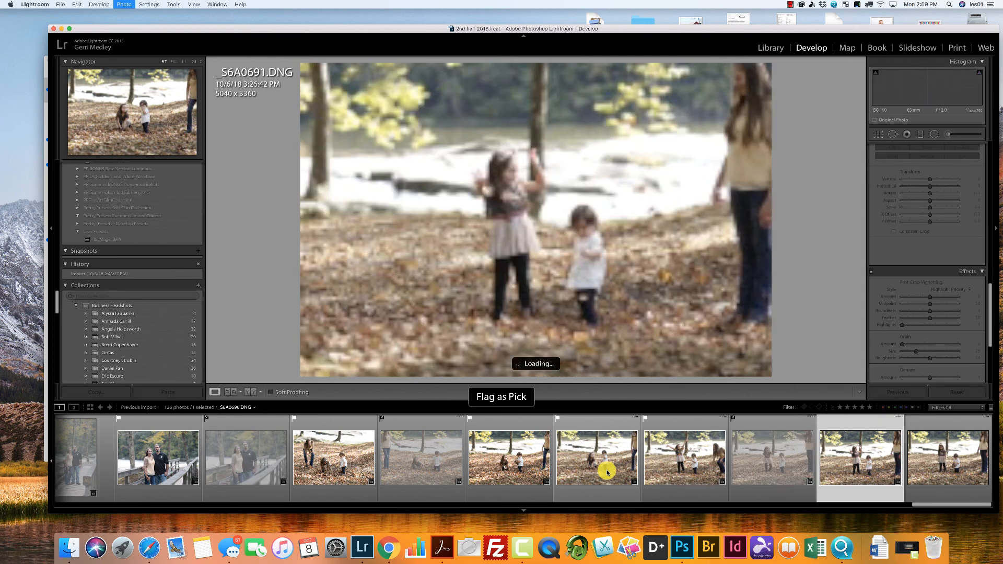
pyautogui.press('p')
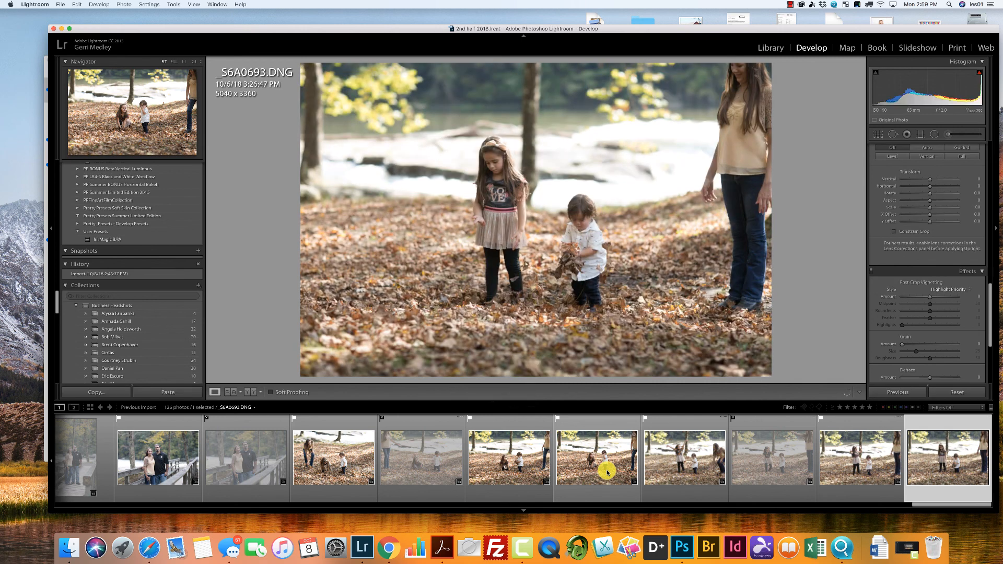
pyautogui.press('p')
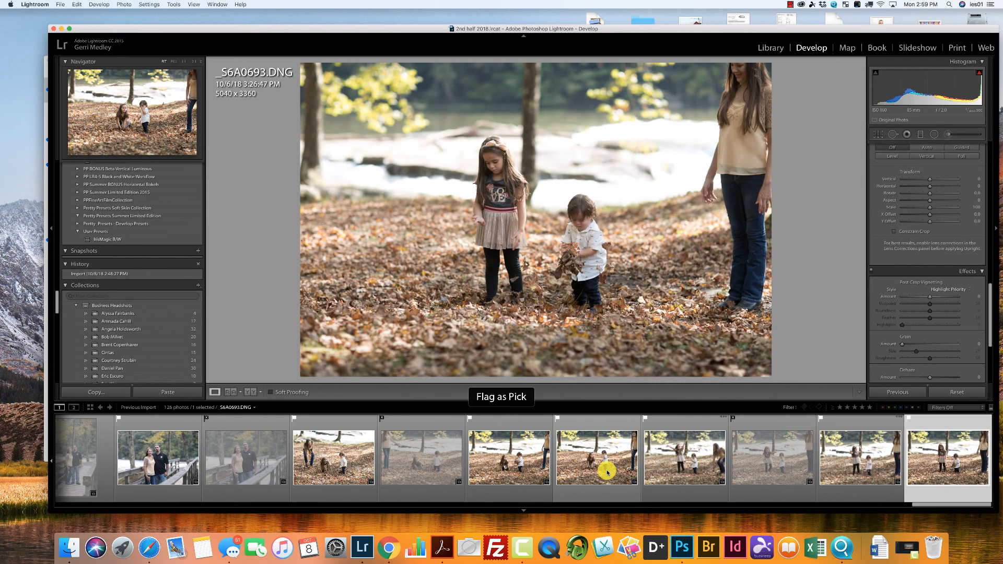
# - Open the list of filter presets for the filmstrip photos
pyautogui.click(969, 408)
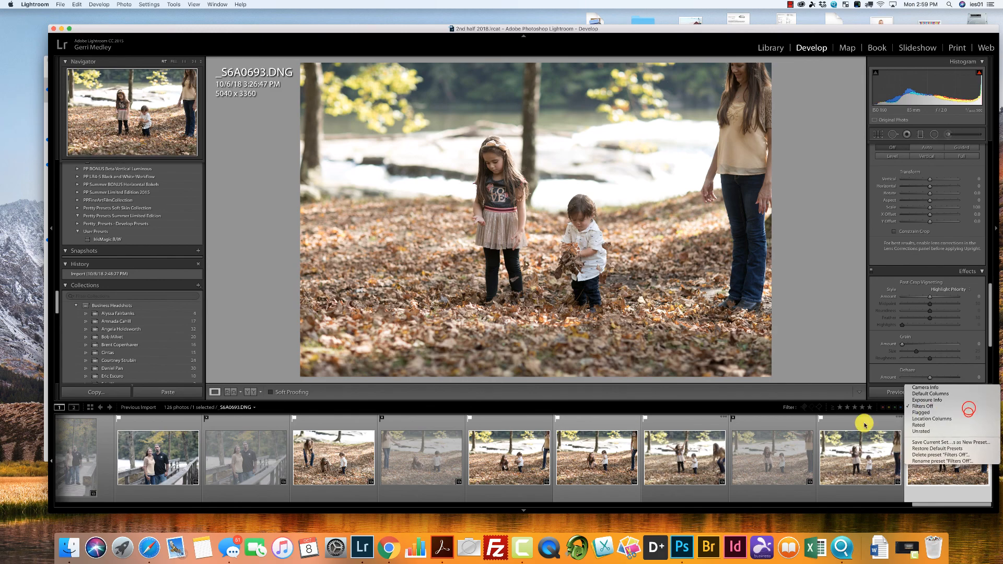